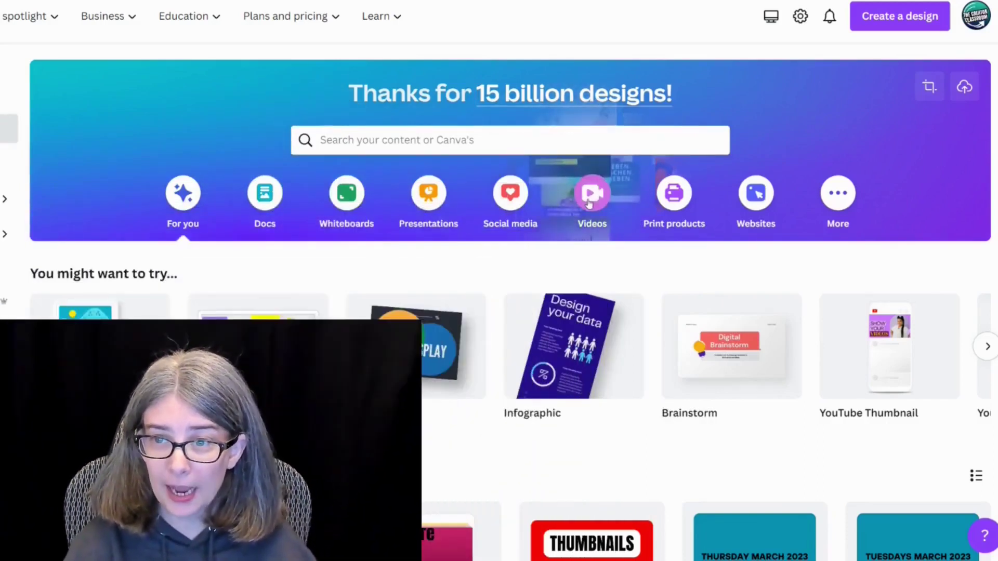
Step: Start a blank video design and remove the Brandfetch app from the sidebar
{"action": "left_click", "coordinate": [590, 203]}
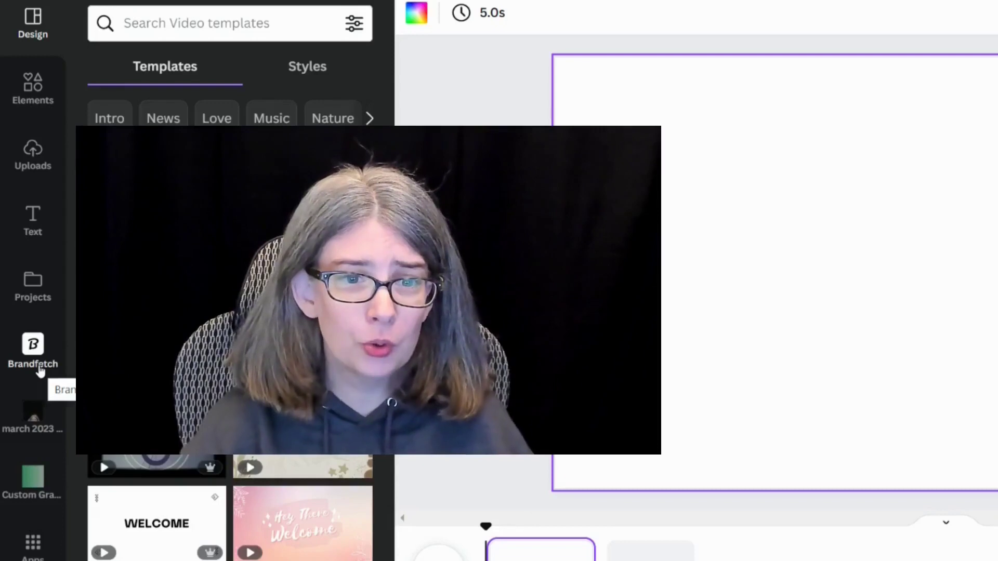
{"action": "left_click", "coordinate": [33, 345]}
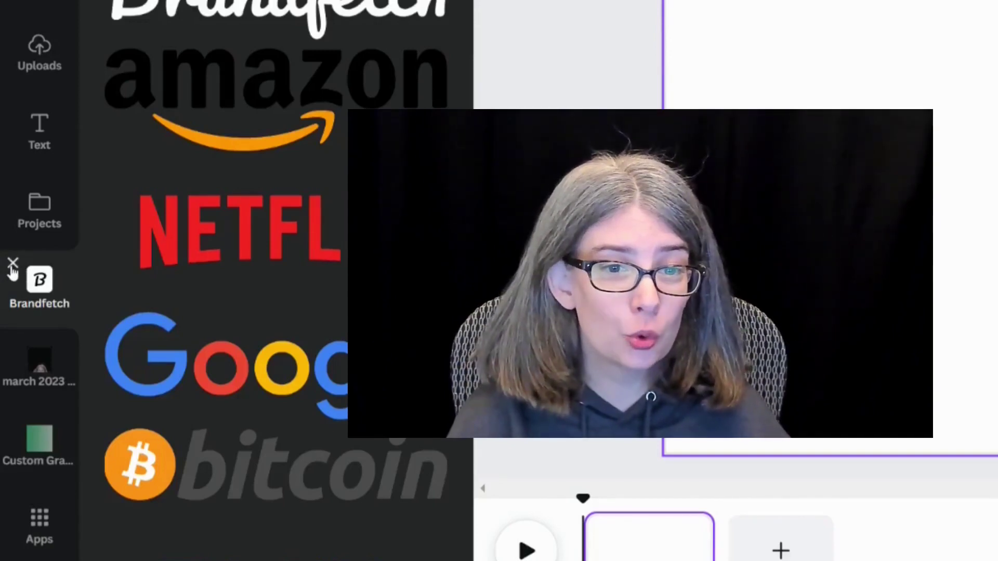
{"action": "left_click", "coordinate": [13, 264]}
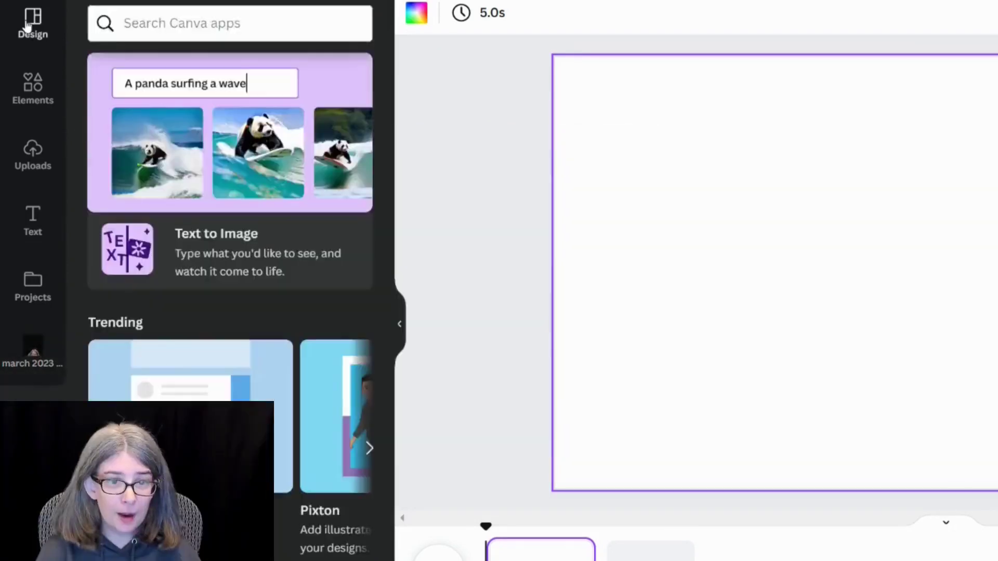
Step: Show the upload source menu: device, Google Drive, Dropbox, Facebook, Instagram, Google Photos
{"action": "left_click", "coordinate": [29, 25]}
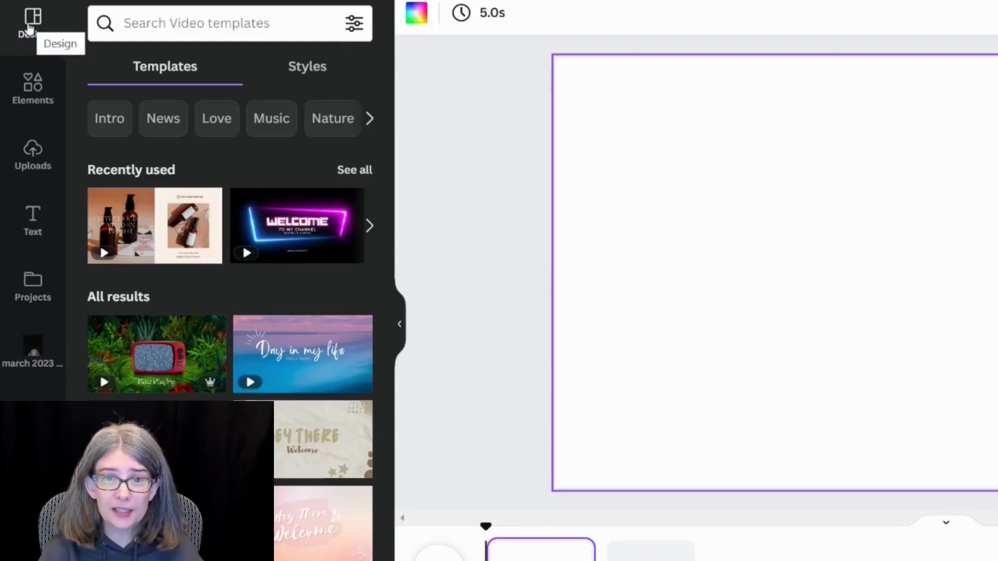
{"action": "left_click", "coordinate": [27, 95]}
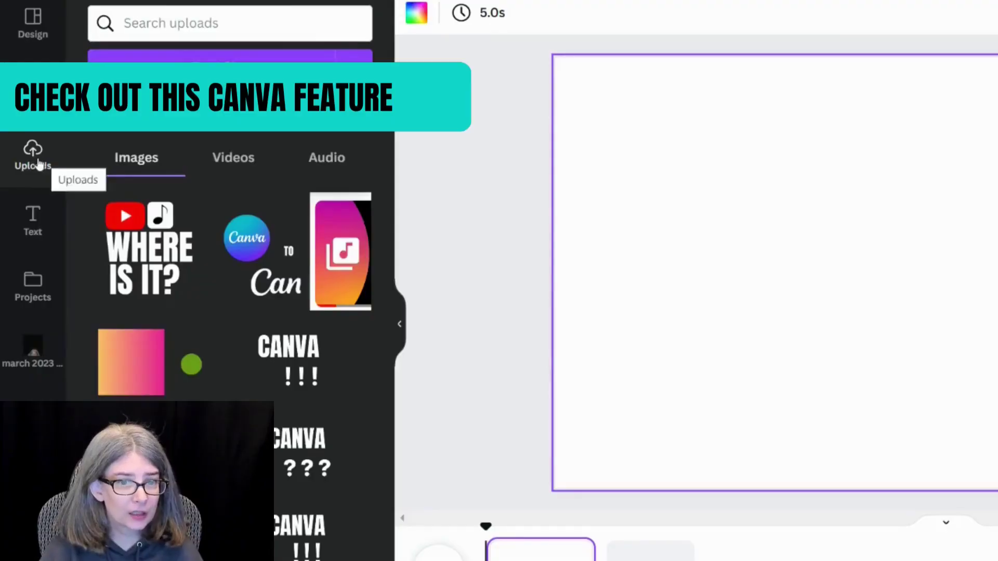
{"action": "left_click", "coordinate": [354, 67]}
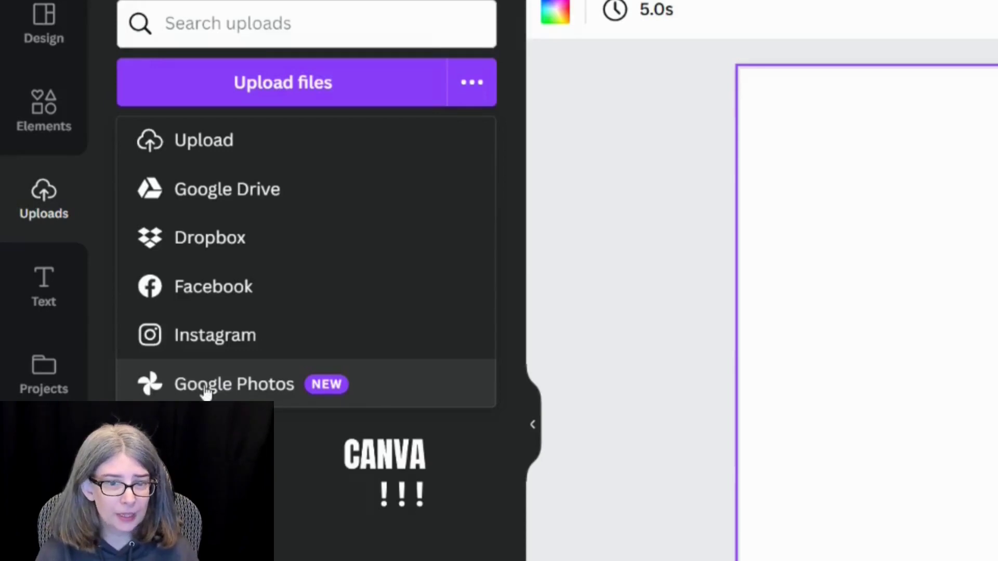
Step: Upload the videos from the computer's march 2023 shorts folder
{"action": "left_click", "coordinate": [323, 85]}
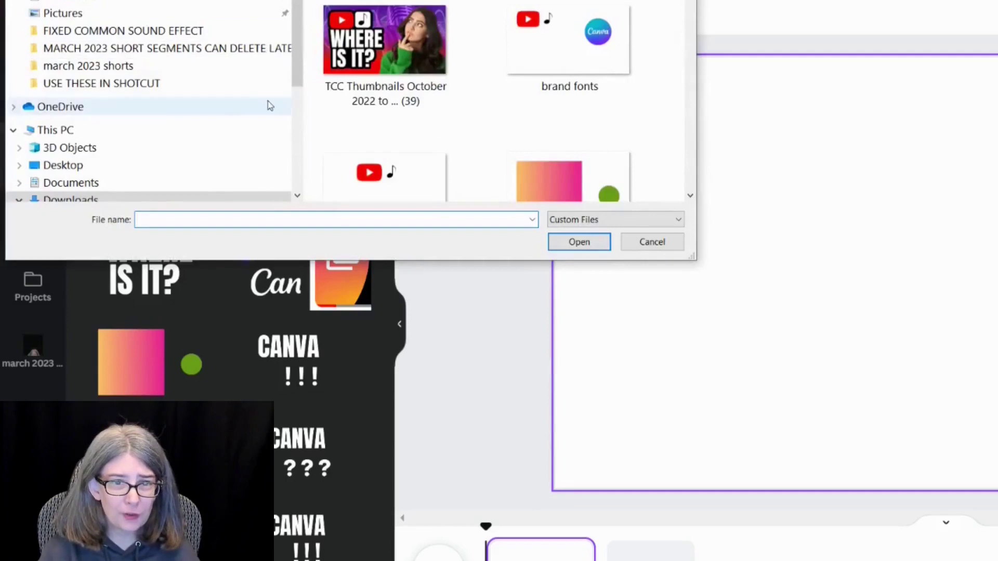
{"action": "left_click", "coordinate": [164, 68]}
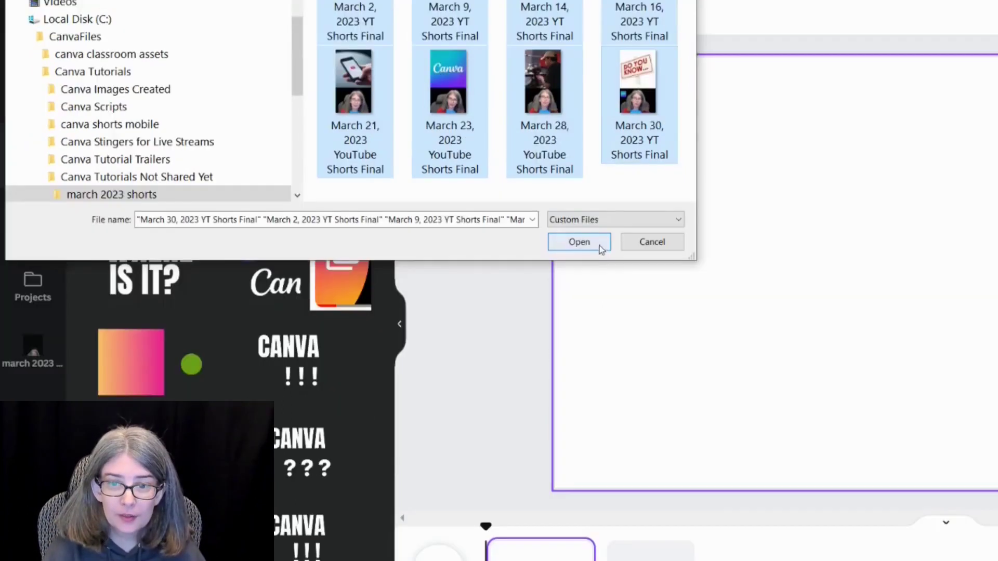
{"action": "left_click", "coordinate": [600, 355]}
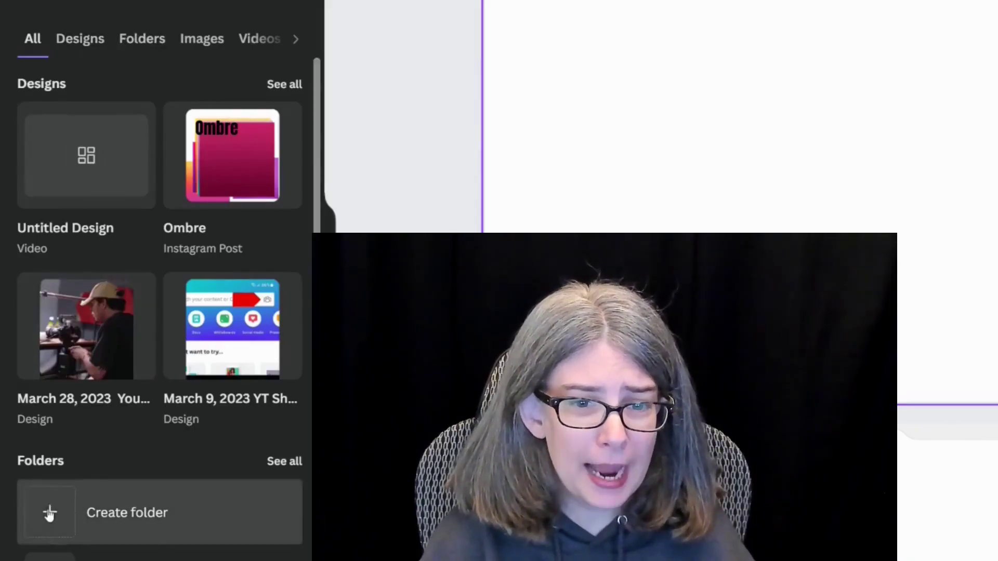
Step: Create a folder named 'Compilation March 2023'
{"action": "left_click", "coordinate": [49, 512]}
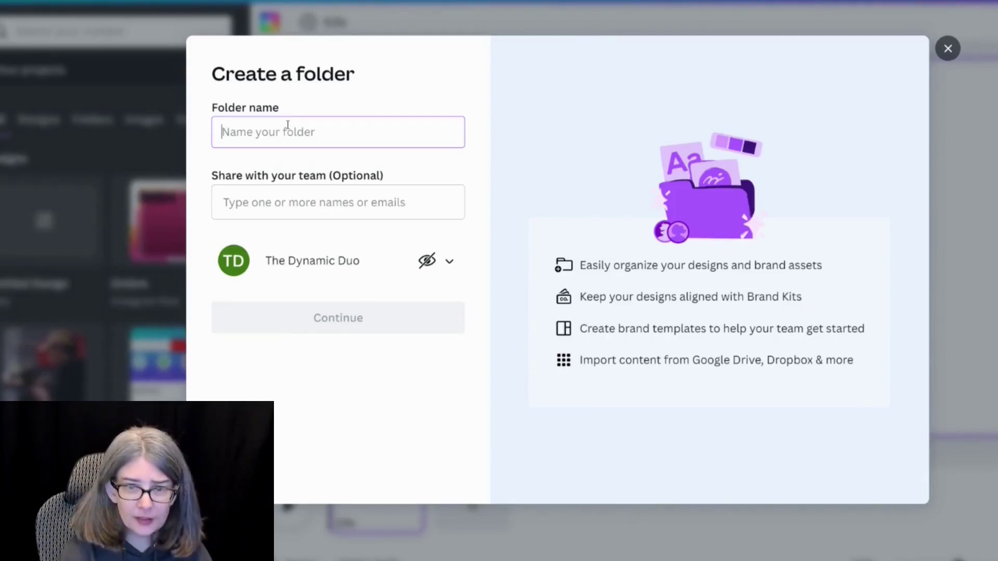
{"action": "type", "text": "Compilation"}
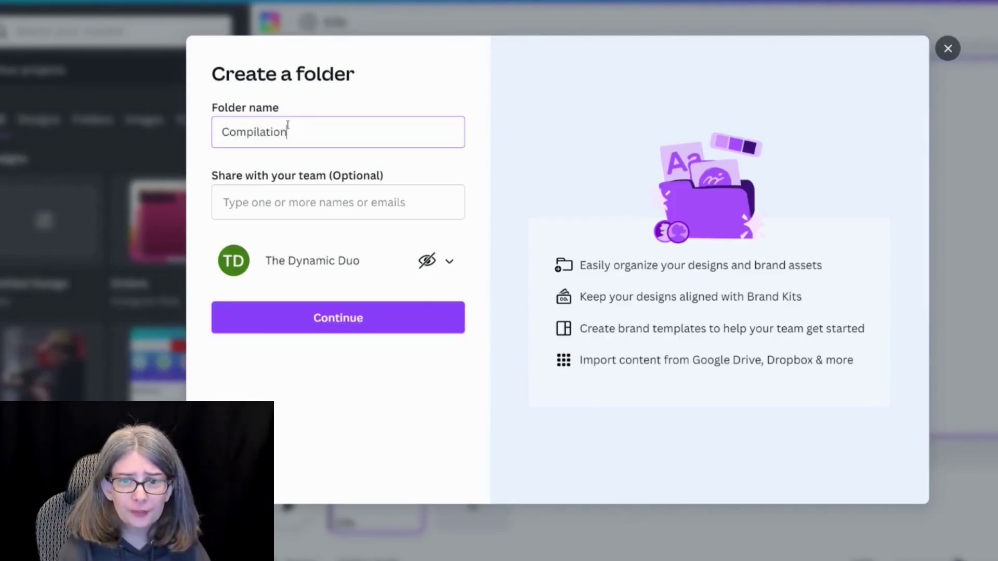
{"action": "type", "text": " March 2023"}
{"action": "left_click", "coordinate": [343, 318]}
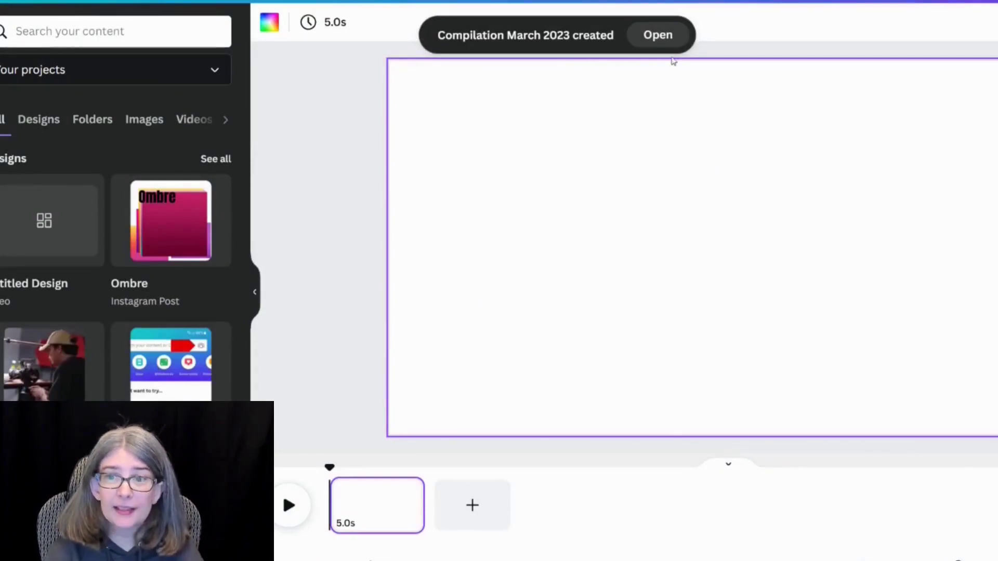
Step: Add all eight March 2023 shorts videos into the new folder
{"action": "left_click", "coordinate": [658, 36]}
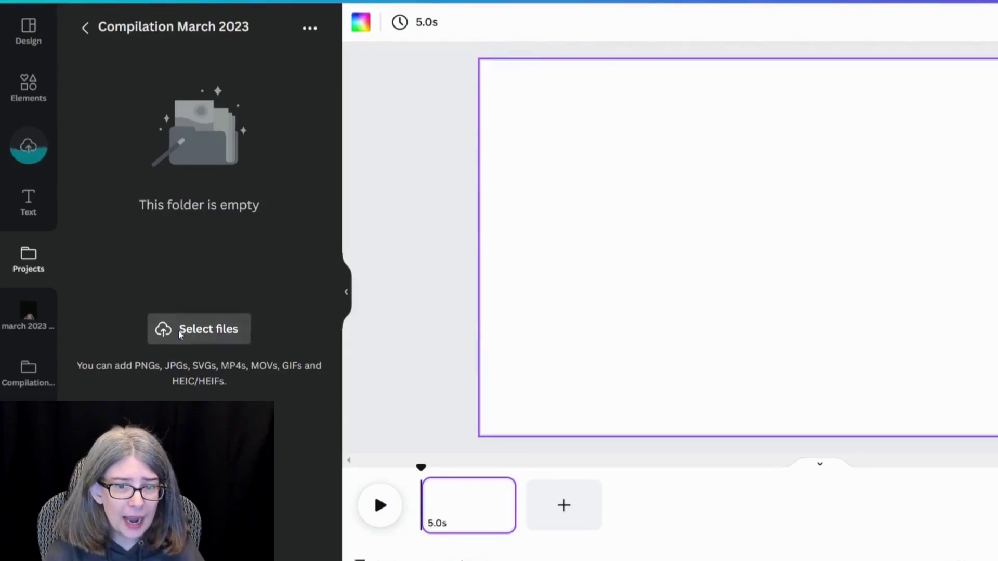
{"action": "left_click", "coordinate": [181, 334]}
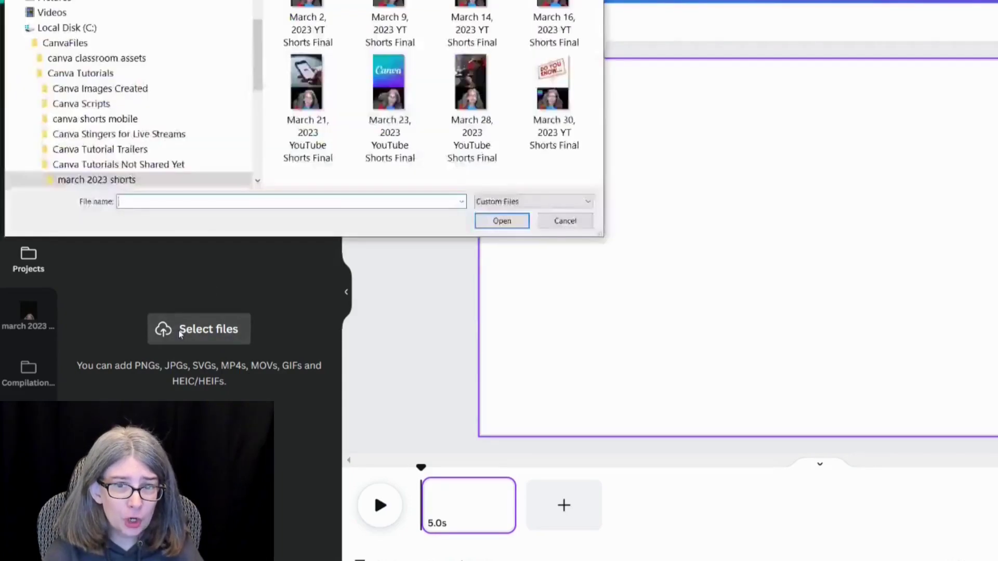
{"action": "left_click", "coordinate": [536, 102], "text": "shift"}
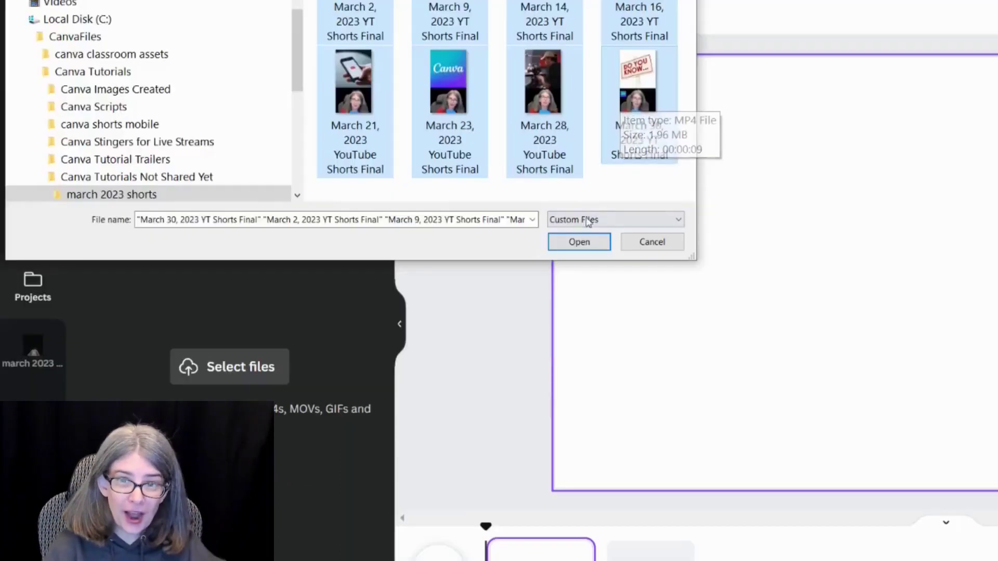
{"action": "left_click", "coordinate": [579, 242]}
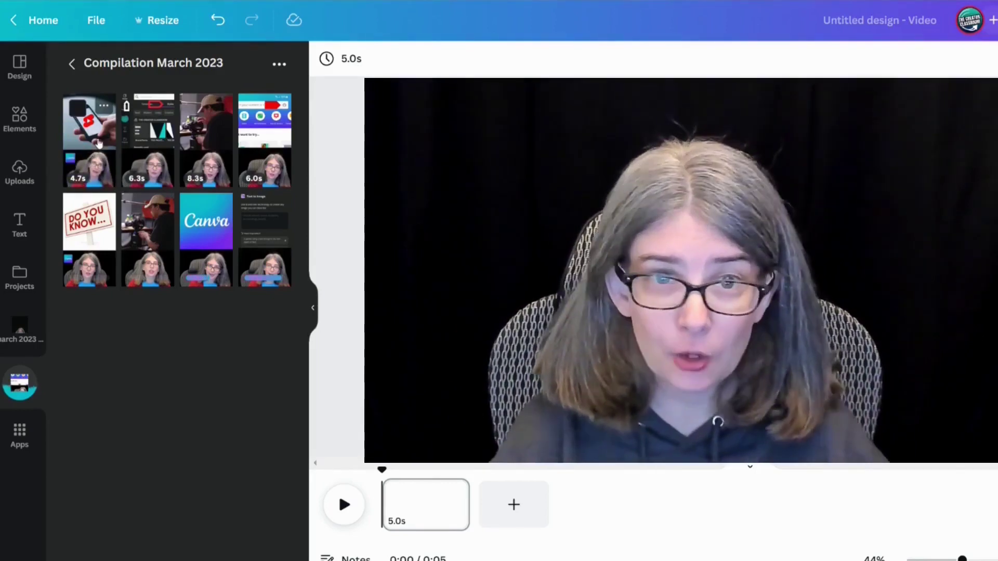
Step: Add the 4.7s clip, enlarge it to full page height and centre it horizontally
{"action": "left_click", "coordinate": [92, 161]}
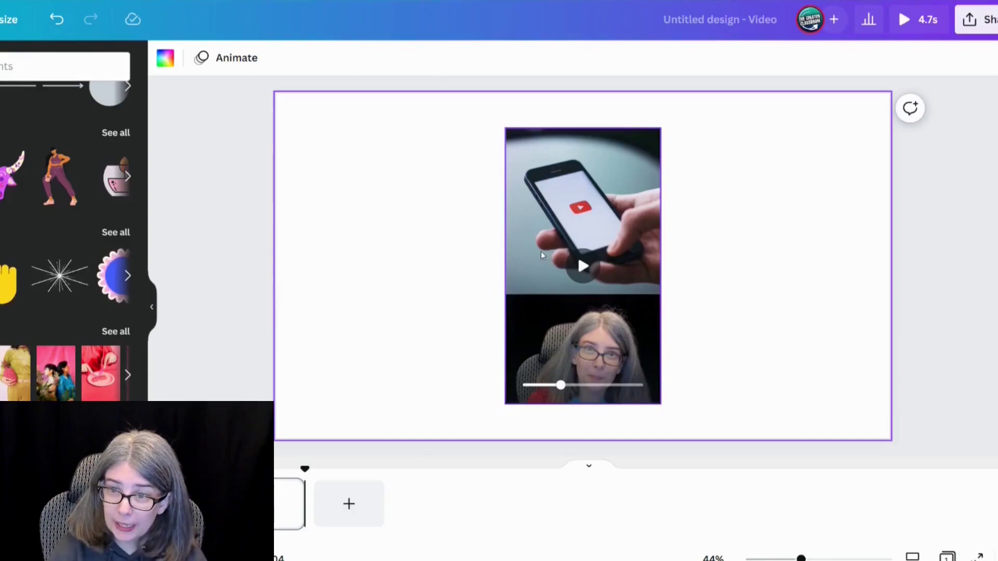
{"action": "left_click_drag", "start_coordinate": [540, 244], "coordinate": [552, 276]}
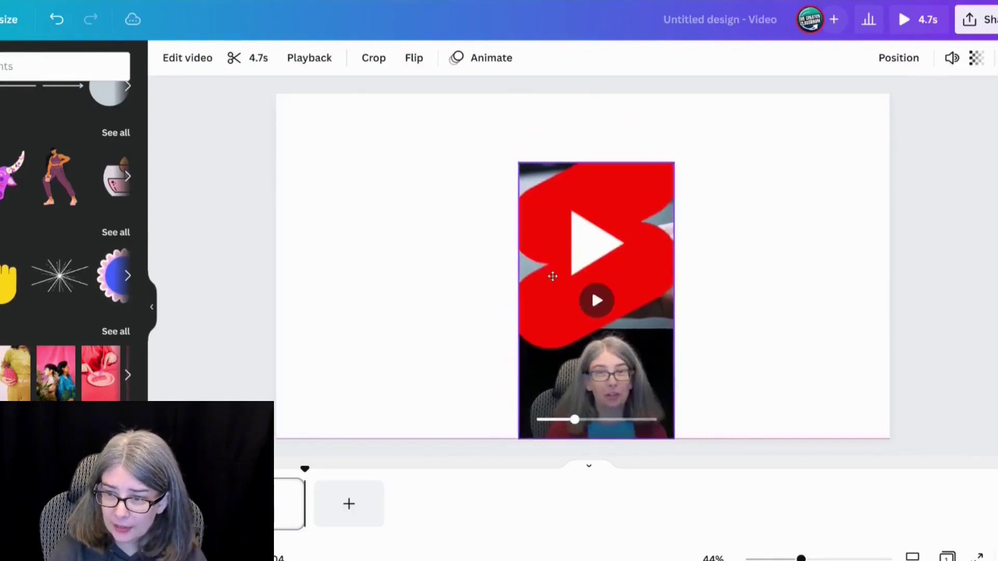
{"action": "left_click_drag", "start_coordinate": [516, 160], "coordinate": [453, 111]}
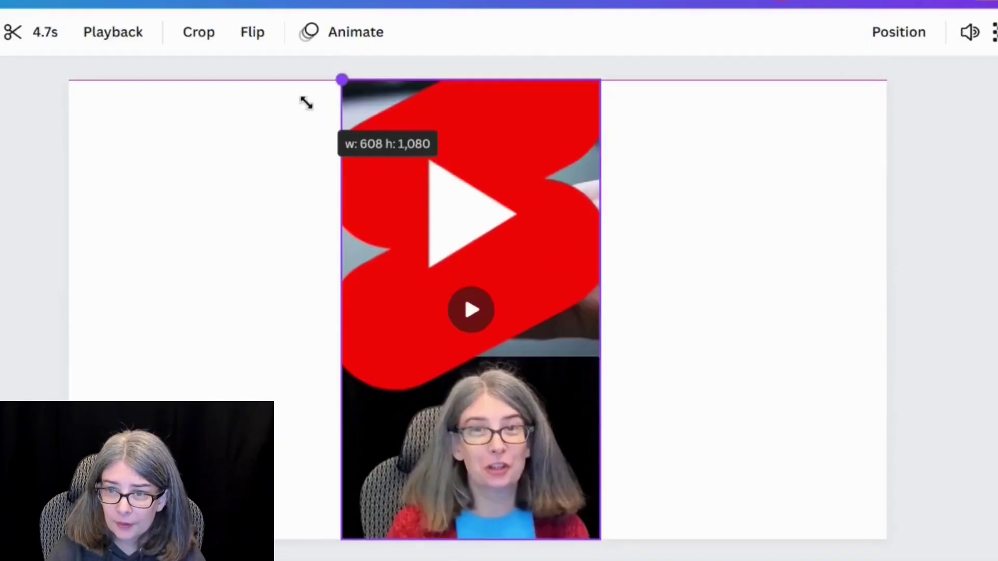
{"action": "left_click_drag", "start_coordinate": [306, 103], "coordinate": [306, 103]}
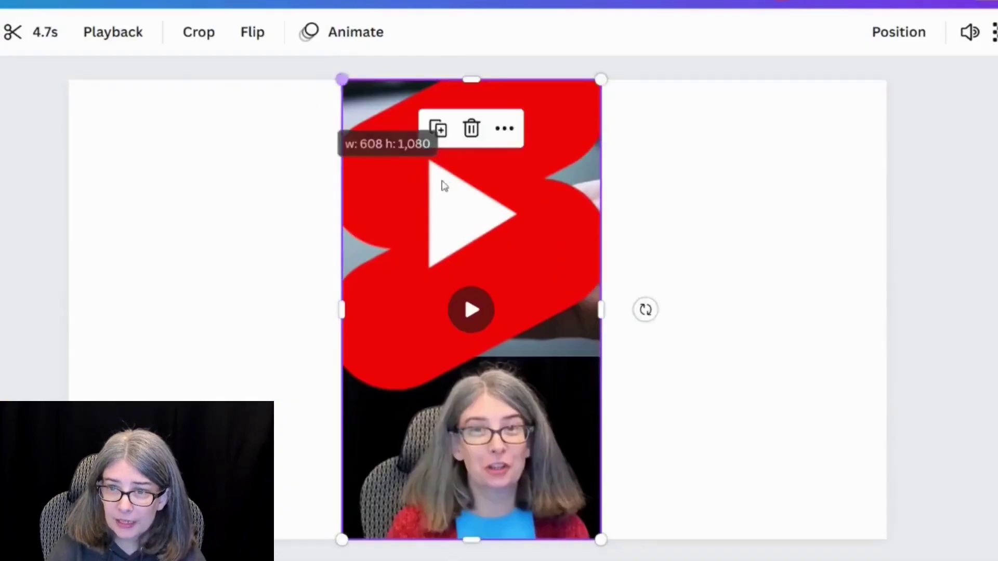
{"action": "left_click", "coordinate": [277, 284]}
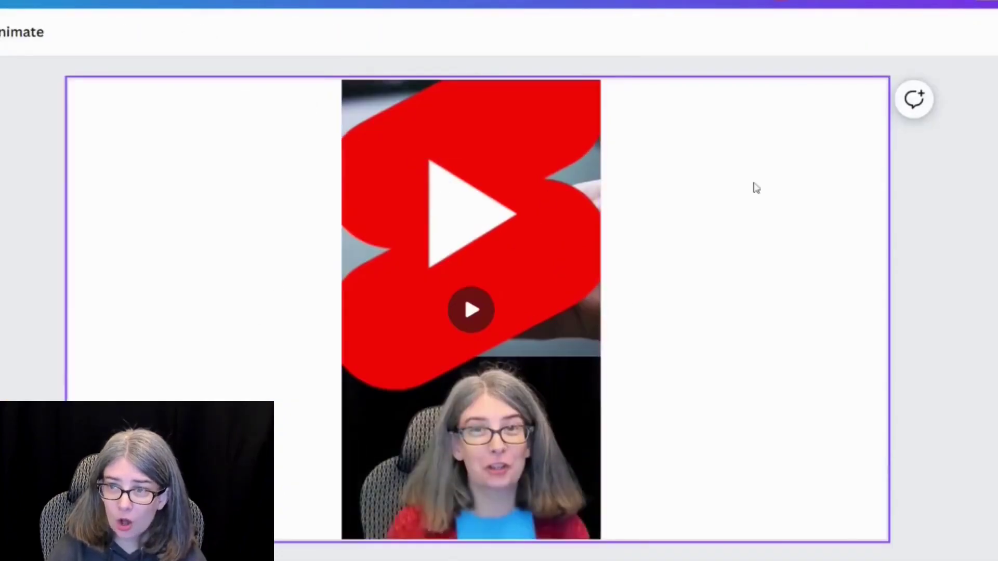
{"action": "left_click", "coordinate": [572, 187]}
{"action": "left_click", "coordinate": [890, 32]}
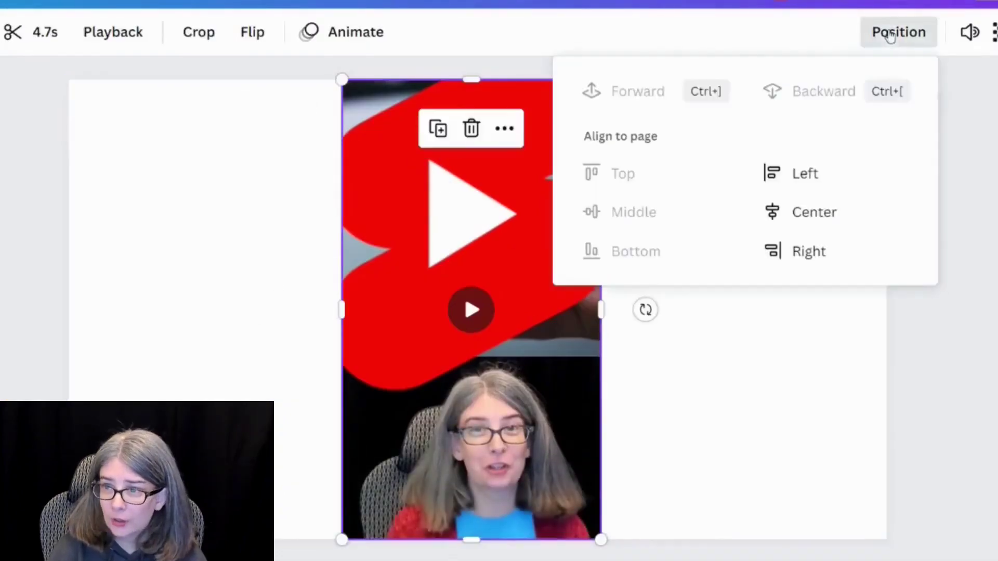
{"action": "left_click", "coordinate": [826, 206]}
Step: Set a dark blue texture image as the page background
{"action": "left_click", "coordinate": [302, 289]}
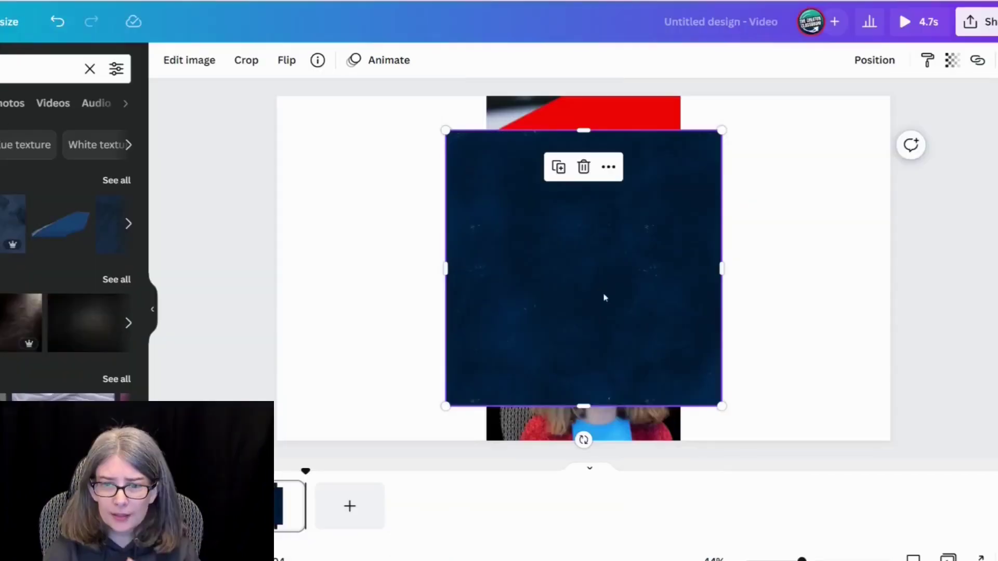
{"action": "right_click", "coordinate": [530, 294]}
{"action": "left_click", "coordinate": [630, 523]}
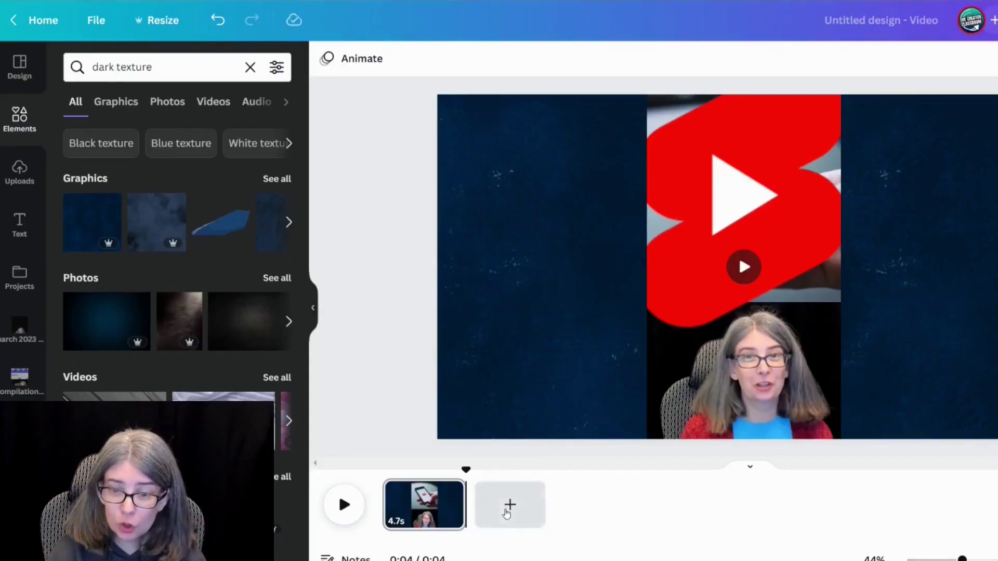
Step: Add page 2 with the 6.3s clip from Compilation March 2023, enlarged to full height
{"action": "left_click", "coordinate": [510, 505]}
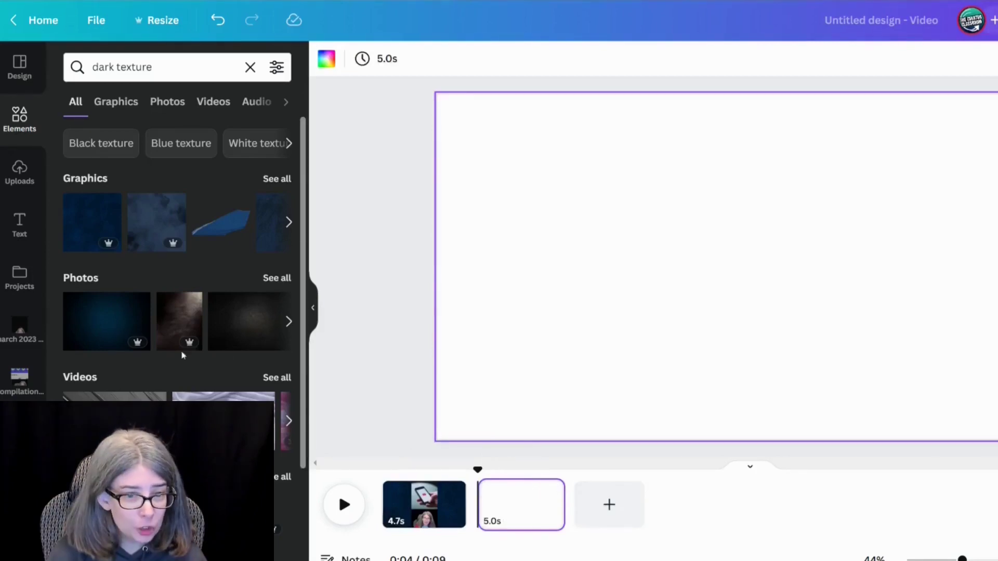
{"action": "left_click", "coordinate": [13, 393]}
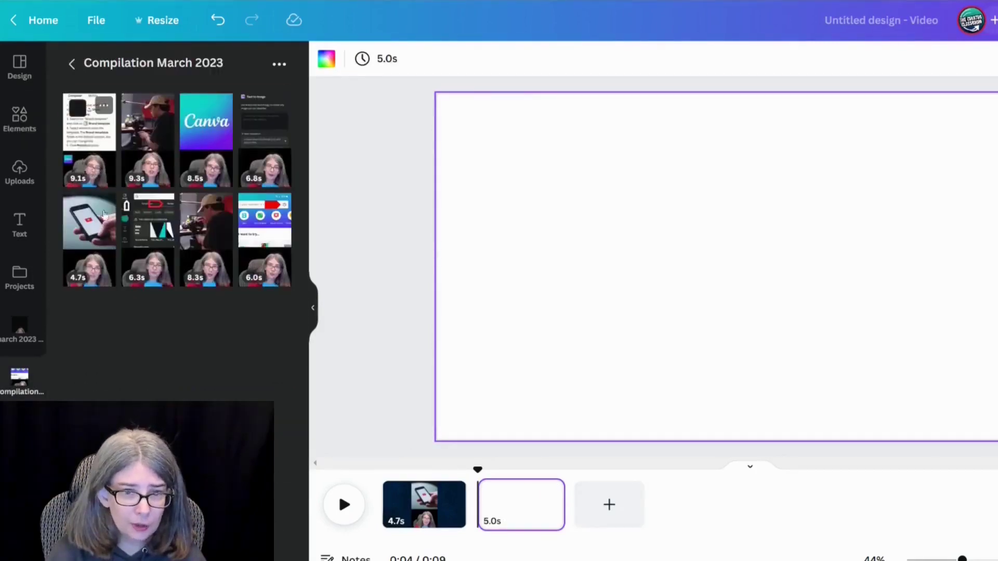
{"action": "left_click", "coordinate": [148, 244]}
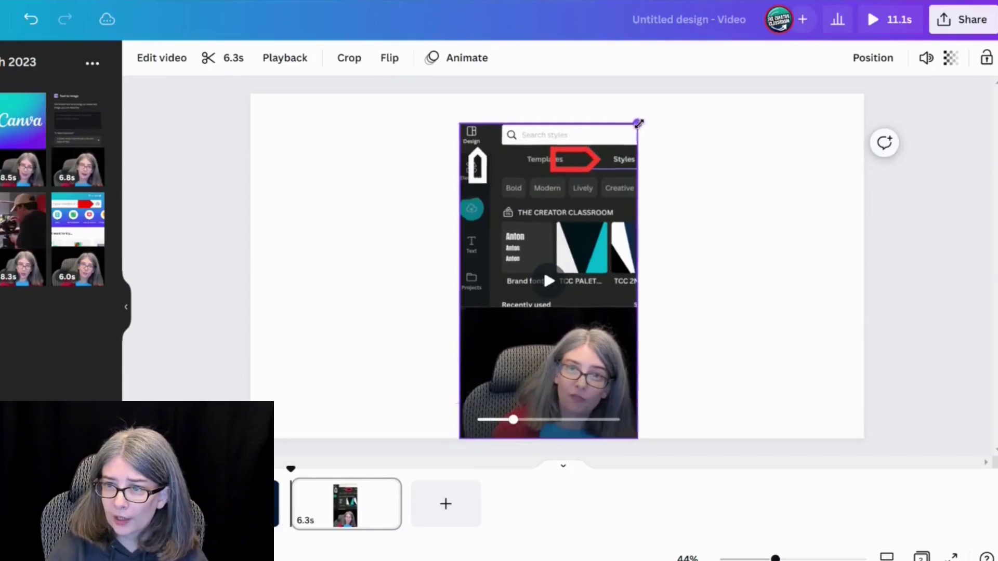
{"action": "left_click_drag", "start_coordinate": [638, 124], "coordinate": [655, 98]}
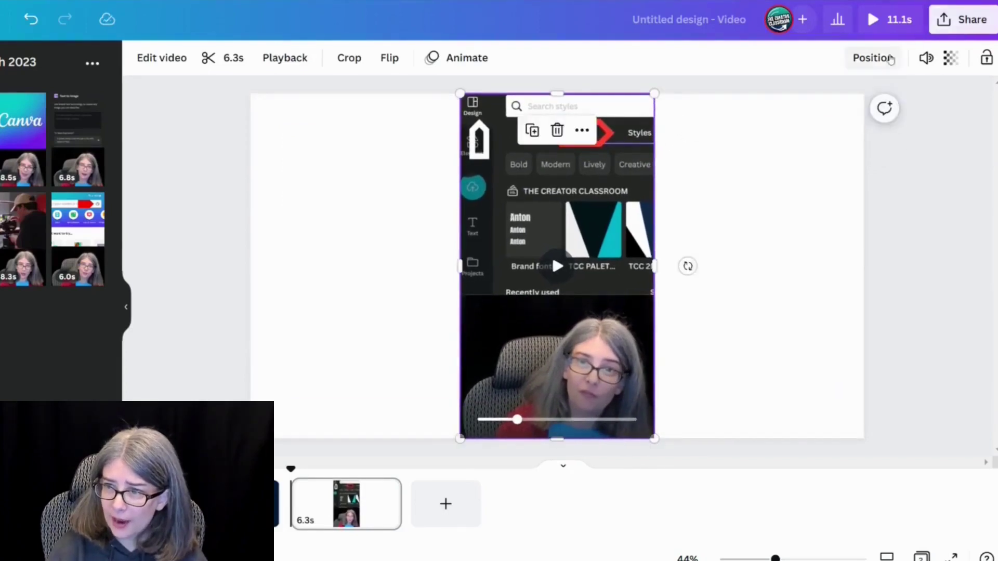
{"action": "left_click", "coordinate": [872, 57]}
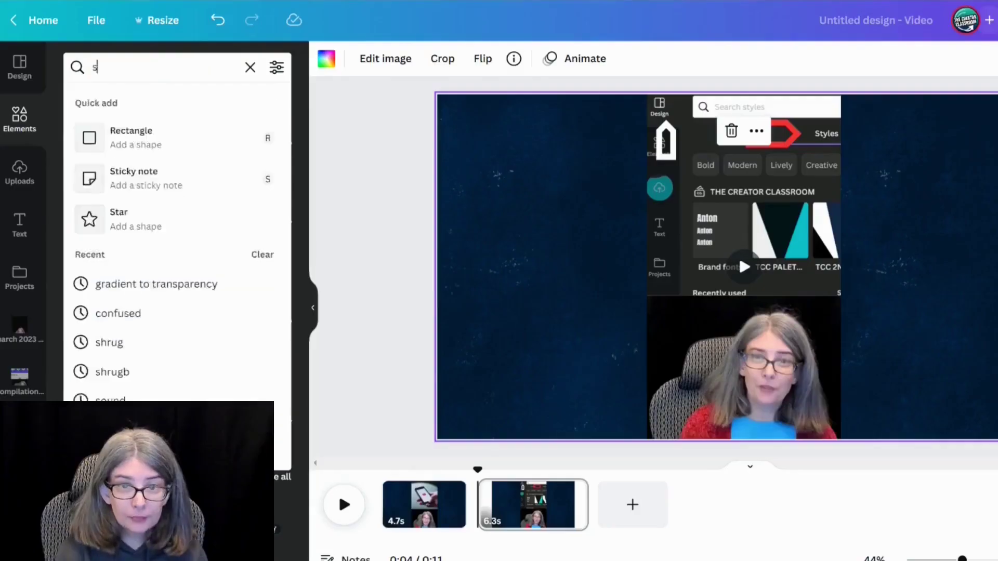
Step: Add a red SUBSCRIBE graphic to page 2, shrunk and placed near the upper left
{"action": "type", "text": "subscribe"}
{"action": "key", "text": "Return"}
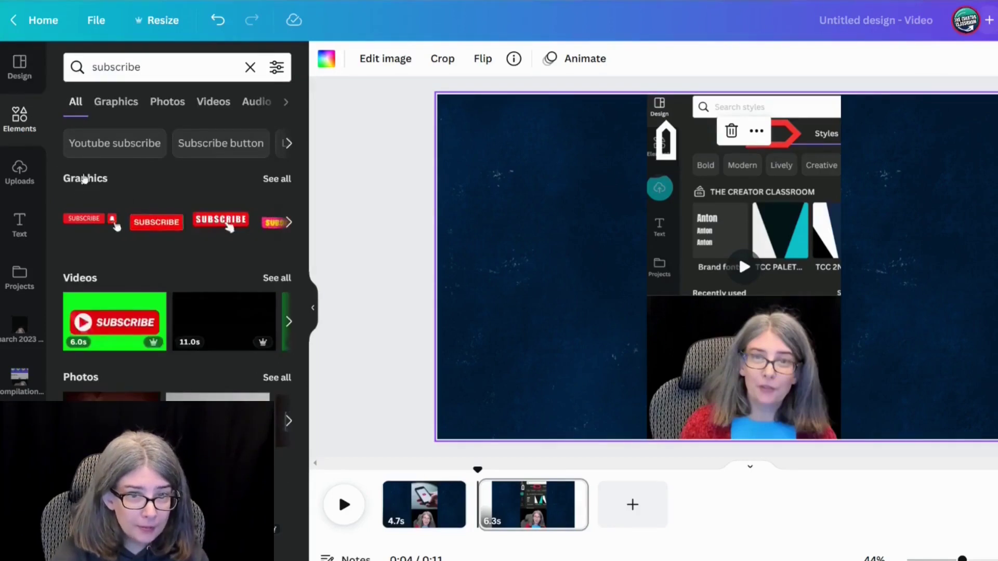
{"action": "left_click", "coordinate": [144, 232]}
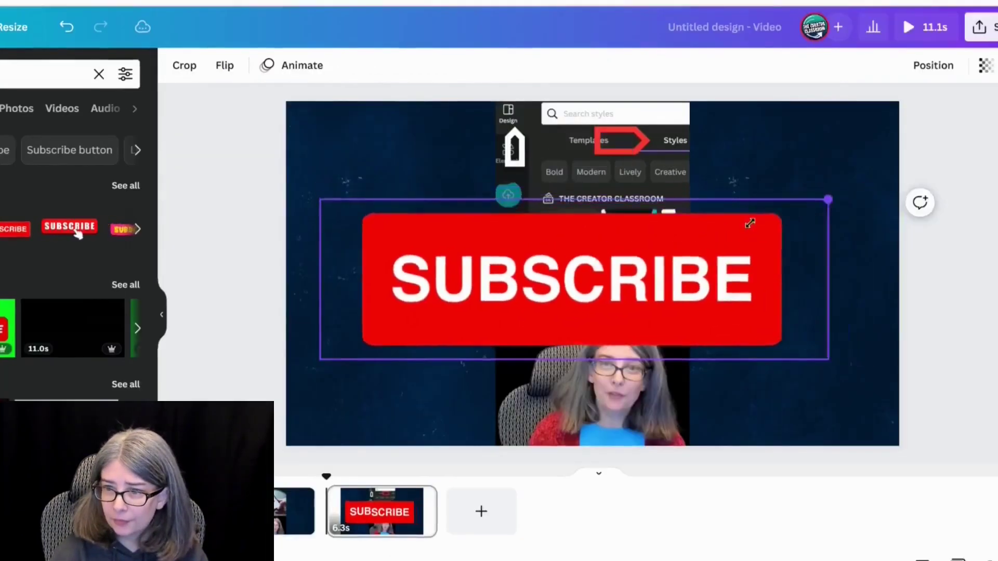
{"action": "left_click_drag", "start_coordinate": [979, 194], "coordinate": [600, 319]}
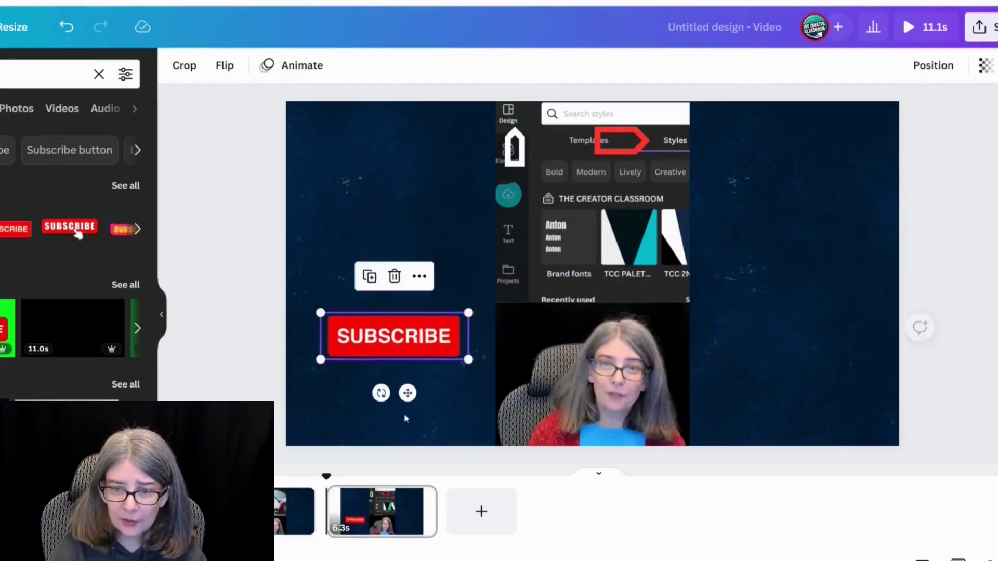
{"action": "left_click_drag", "start_coordinate": [407, 393], "coordinate": [412, 321]}
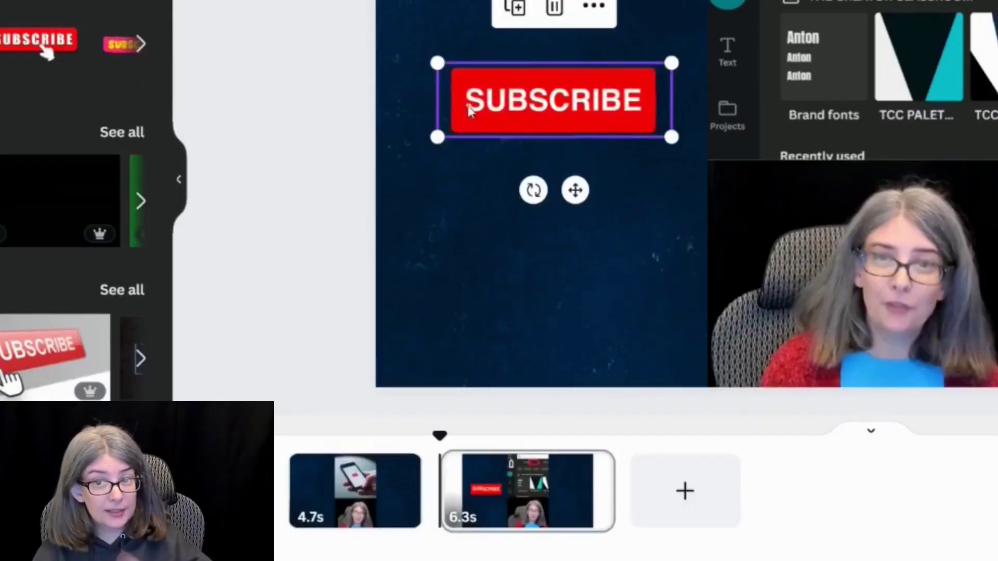
Step: Limit the SUBSCRIBE graphic to 3.8 seconds and add a blank third page
{"action": "right_click", "coordinate": [507, 102]}
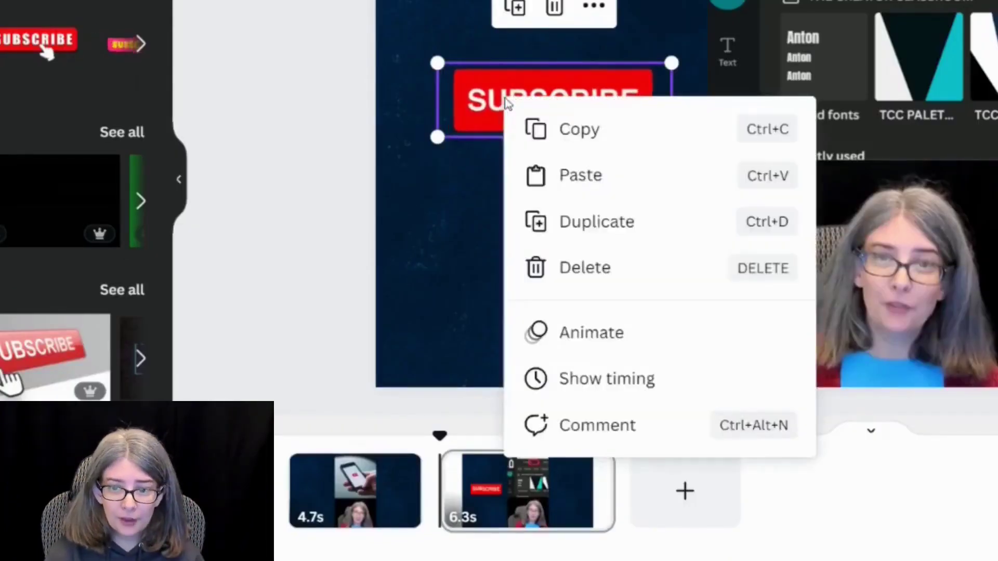
{"action": "left_click", "coordinate": [585, 382]}
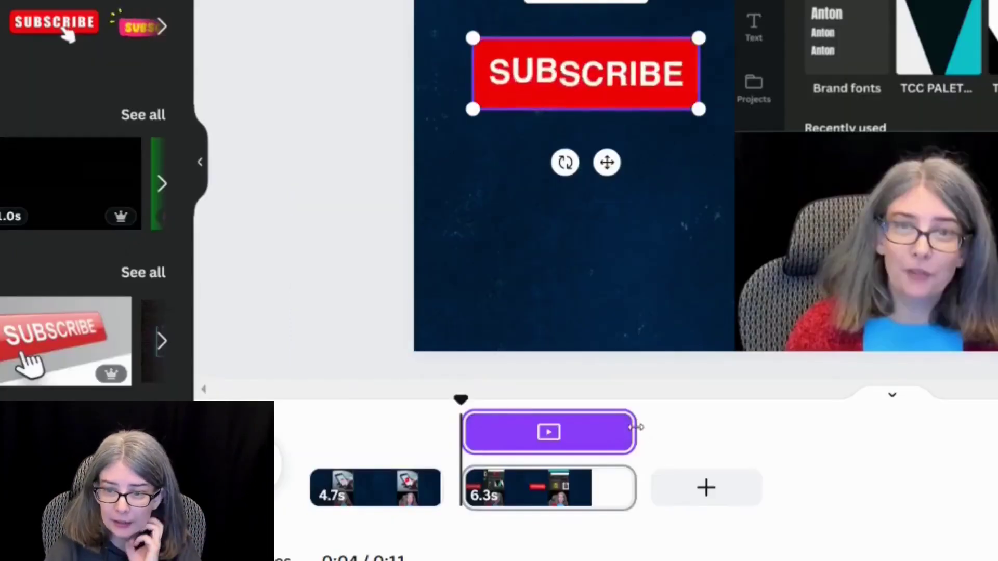
{"action": "left_click_drag", "start_coordinate": [635, 428], "coordinate": [562, 428]}
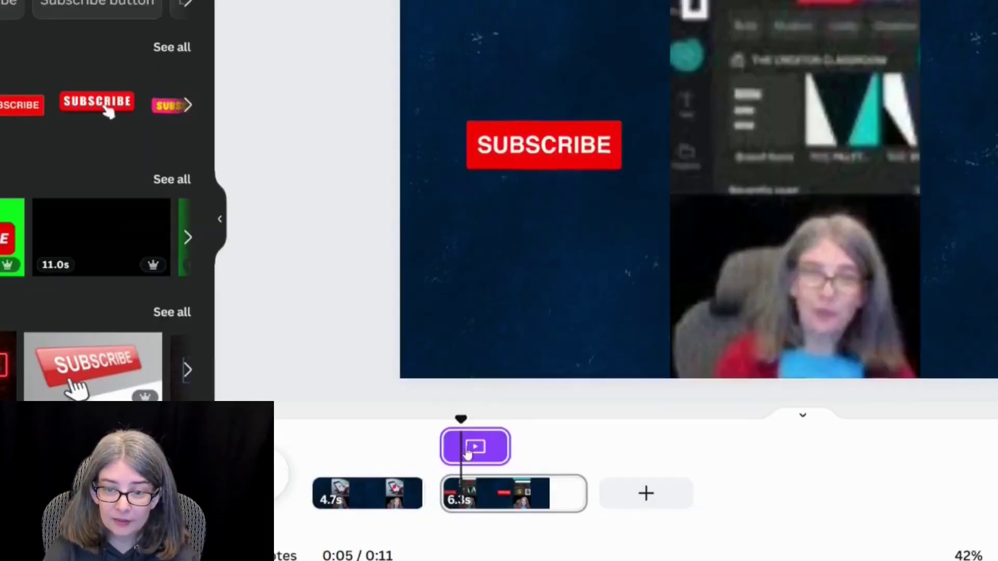
{"action": "left_click", "coordinate": [705, 488]}
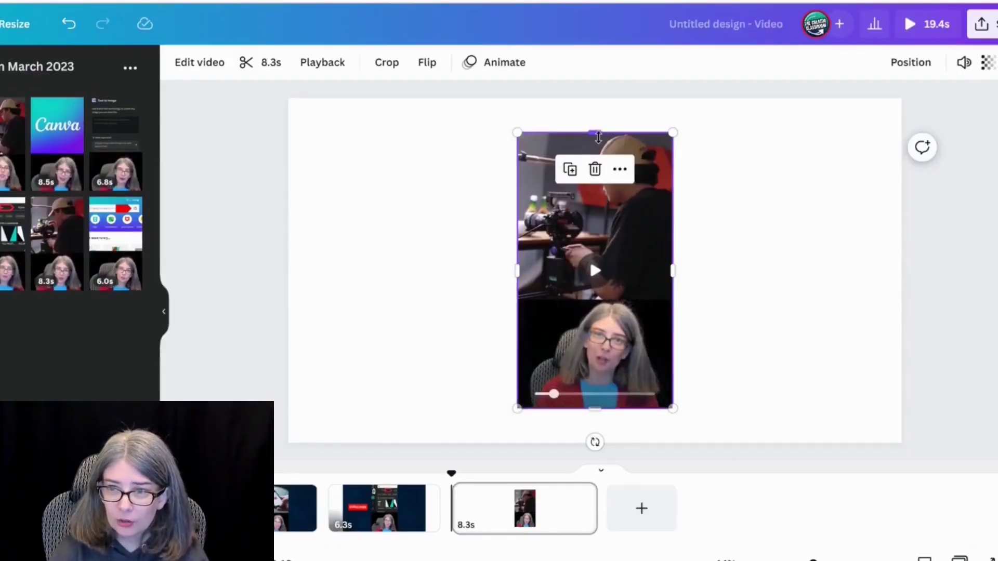
Step: Crop the top off the 8.3s clip and enlarge it to fill page 3
{"action": "left_click_drag", "start_coordinate": [598, 137], "coordinate": [625, 304]}
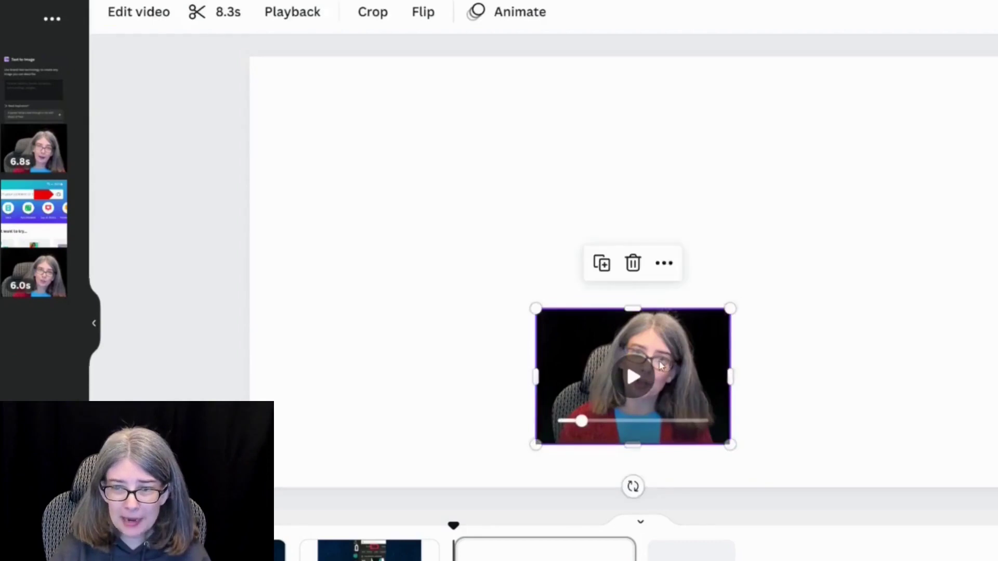
{"action": "left_click_drag", "start_coordinate": [660, 365], "coordinate": [807, 406]}
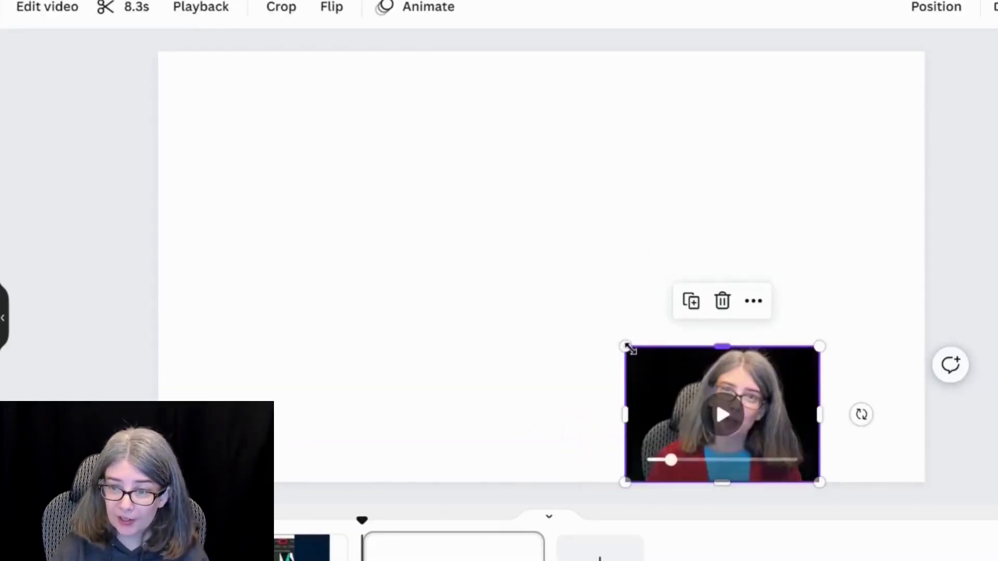
{"action": "left_click_drag", "start_coordinate": [625, 346], "coordinate": [84, 105]}
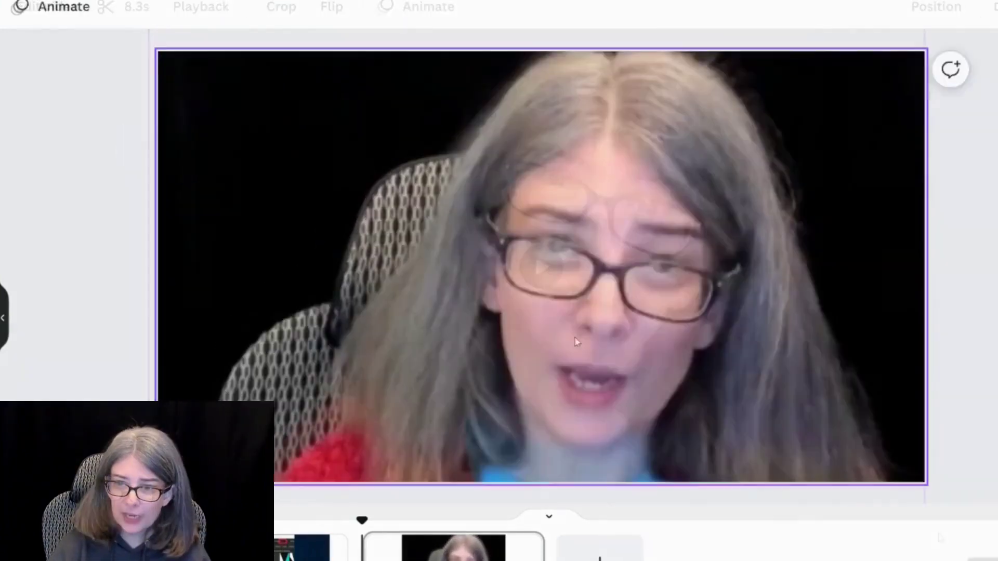
{"action": "left_click", "coordinate": [538, 264]}
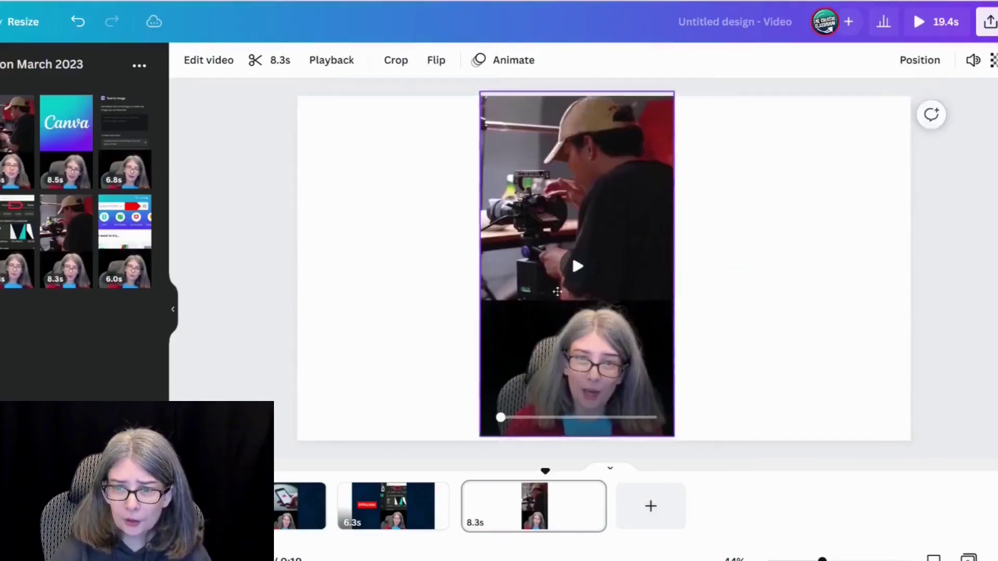
Step: Move page 3's clip to the left edge and give the caption a Typewriter animation
{"action": "left_click_drag", "start_coordinate": [557, 291], "coordinate": [384, 301]}
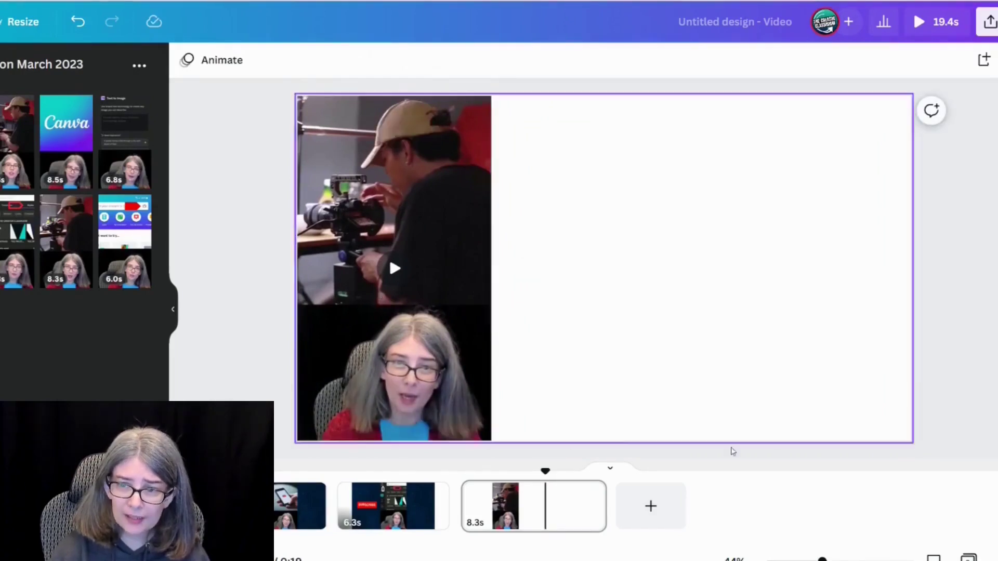
{"action": "left_click", "coordinate": [244, 283]}
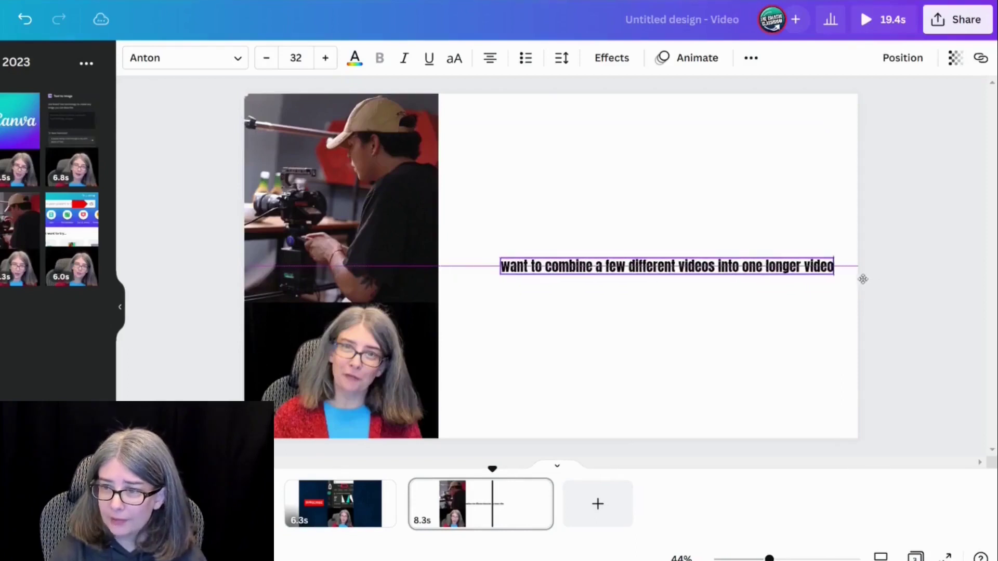
{"action": "left_click_drag", "start_coordinate": [863, 279], "coordinate": [854, 278]}
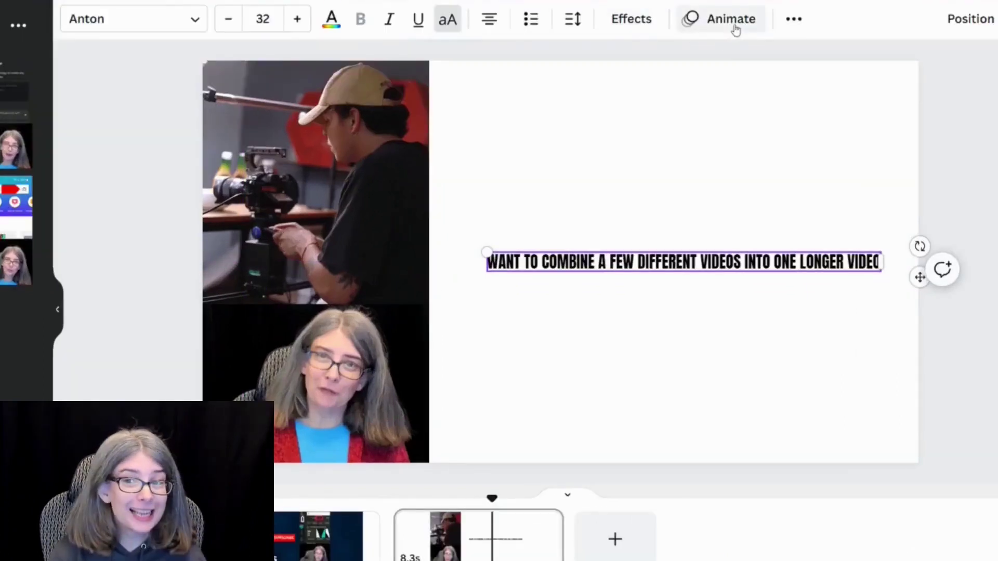
{"action": "left_click", "coordinate": [734, 30]}
{"action": "left_click", "coordinate": [61, 442]}
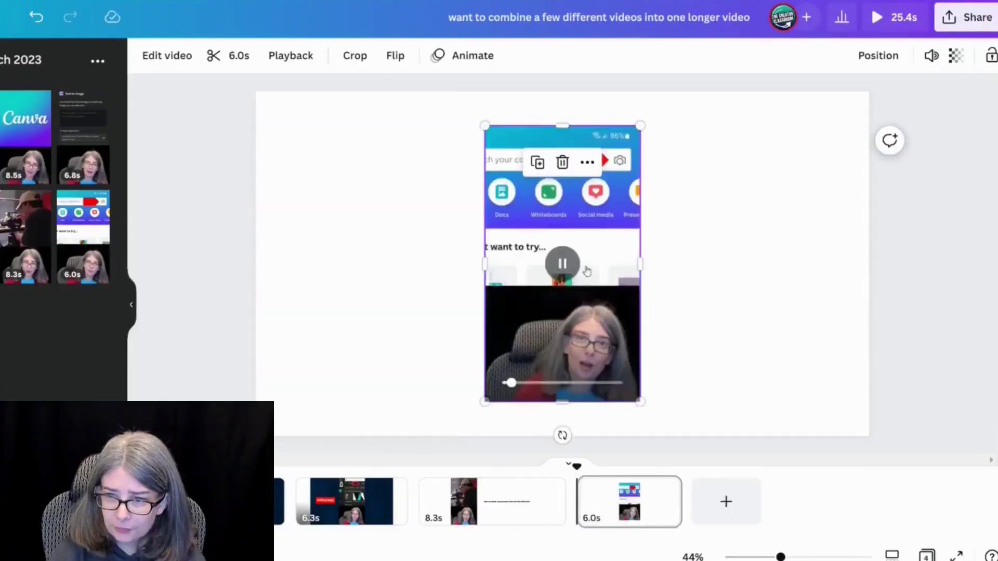
{"action": "left_click", "coordinate": [677, 473]}
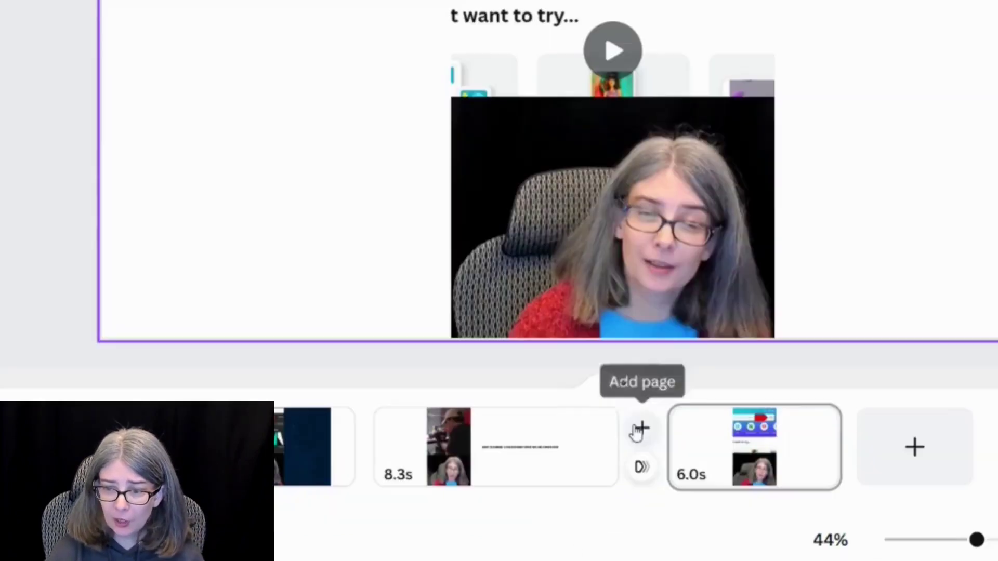
Step: Add a Flow transition between pages 3 and 4
{"action": "left_click", "coordinate": [642, 471]}
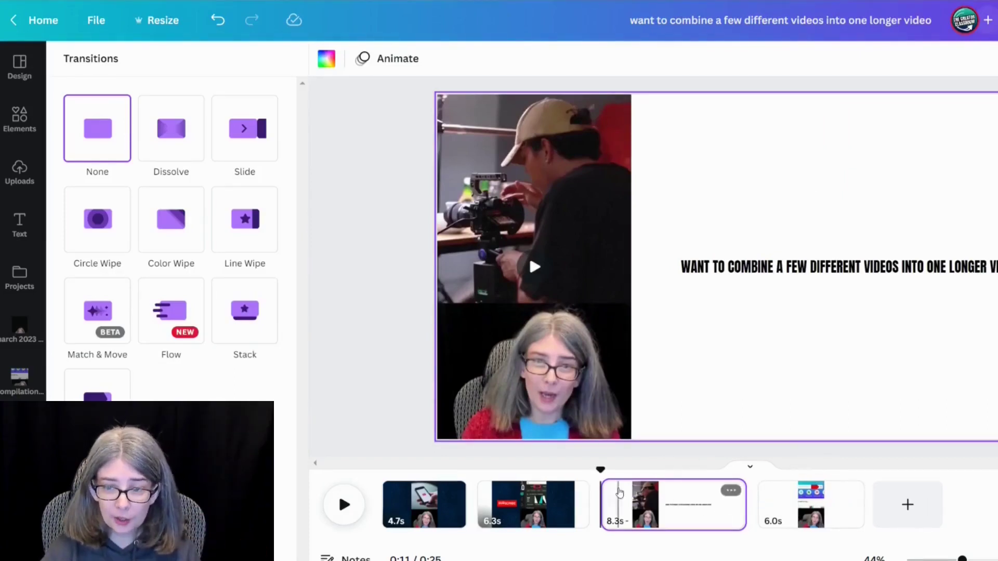
{"action": "left_click", "coordinate": [173, 316]}
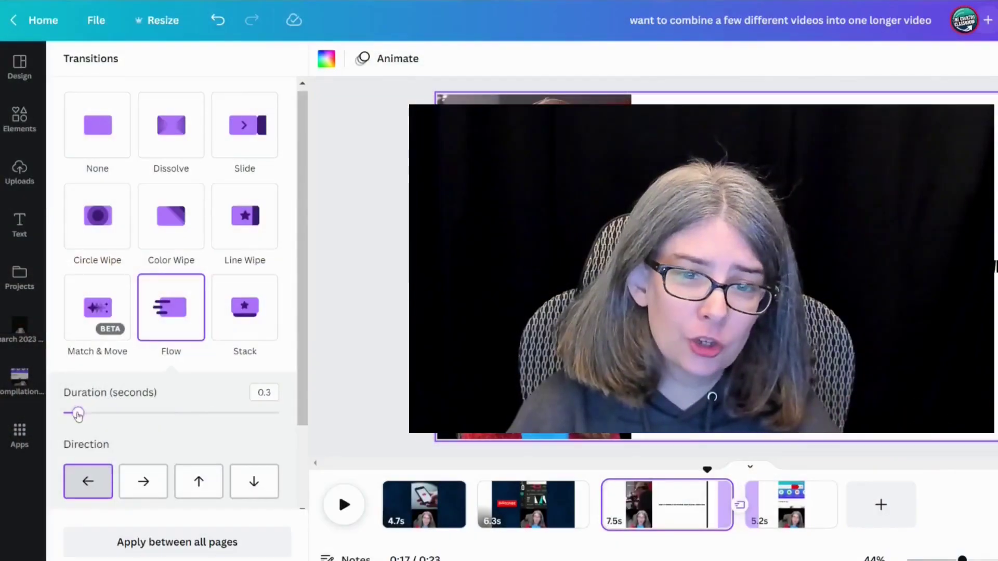
Step: Enlarge the last page's timeline screenshot, set the Flow transition to 2.4 seconds, and move the overlay up-left
{"action": "left_click_drag", "start_coordinate": [78, 414], "coordinate": [107, 414]}
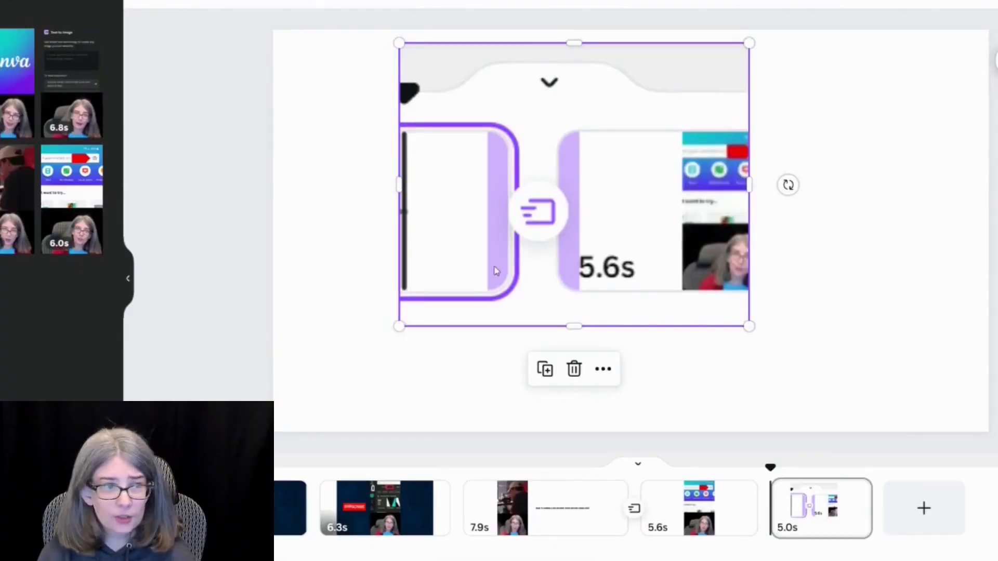
{"action": "left_click_drag", "start_coordinate": [750, 327], "coordinate": [866, 421]}
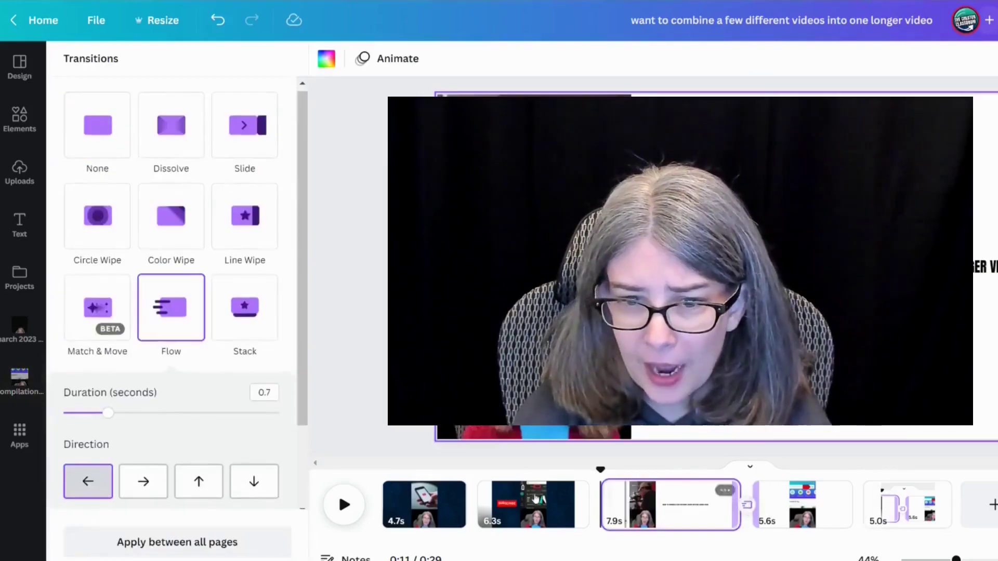
{"action": "left_click_drag", "start_coordinate": [108, 414], "coordinate": [263, 416]}
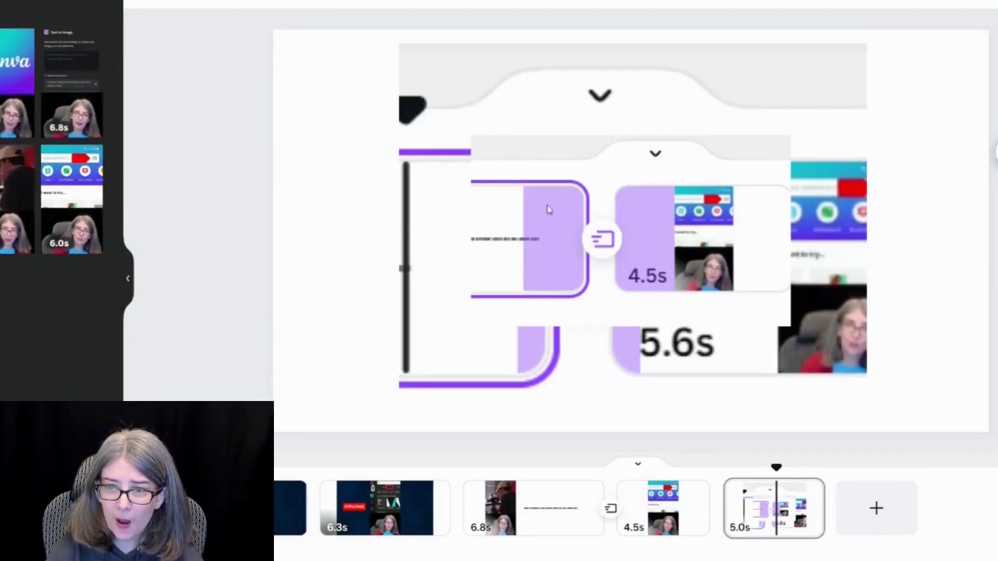
{"action": "left_click", "coordinate": [574, 251]}
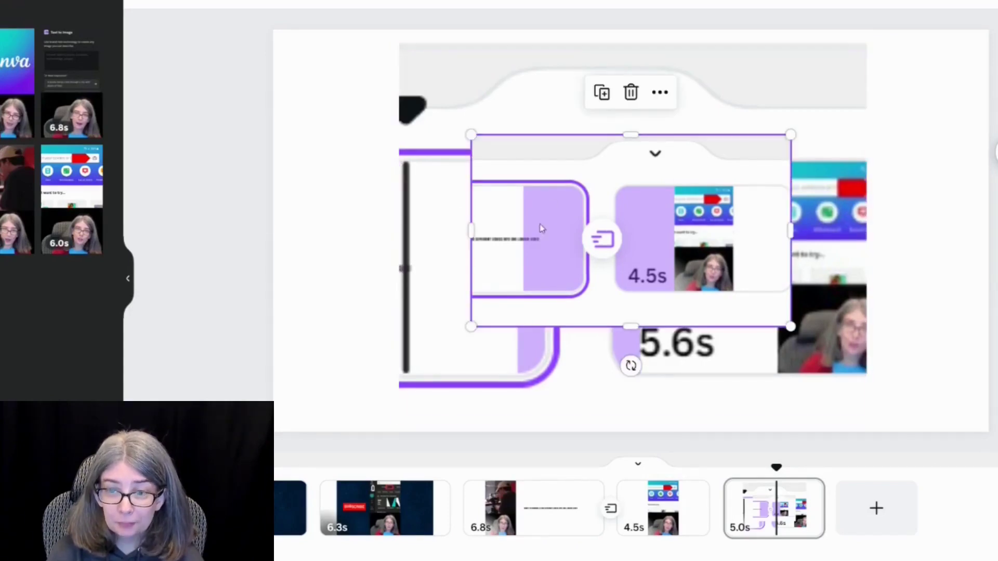
{"action": "left_click_drag", "start_coordinate": [534, 222], "coordinate": [365, 188]}
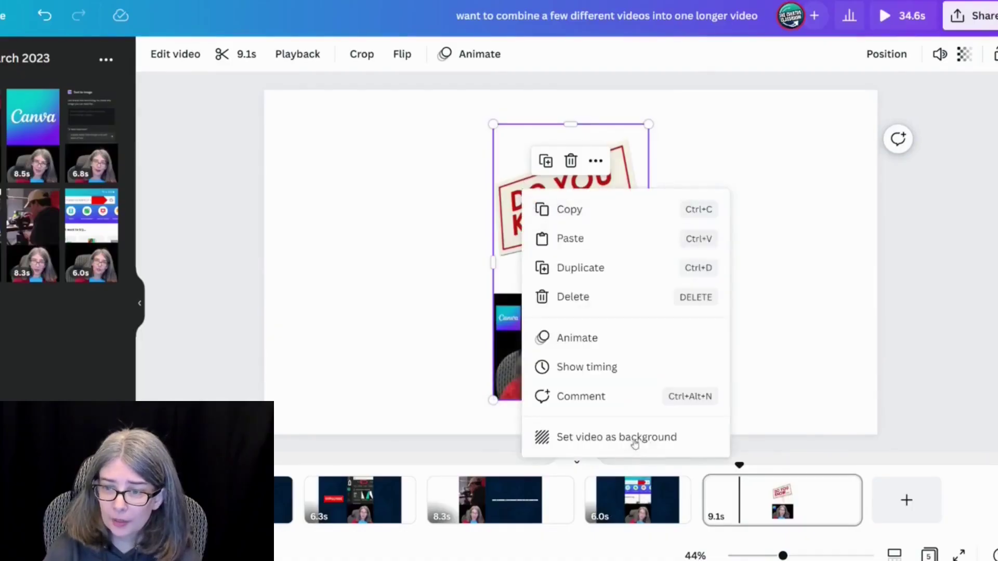
Step: Make the 9.1s page's video the background and shift it so the talking head shows
{"action": "left_click", "coordinate": [635, 439]}
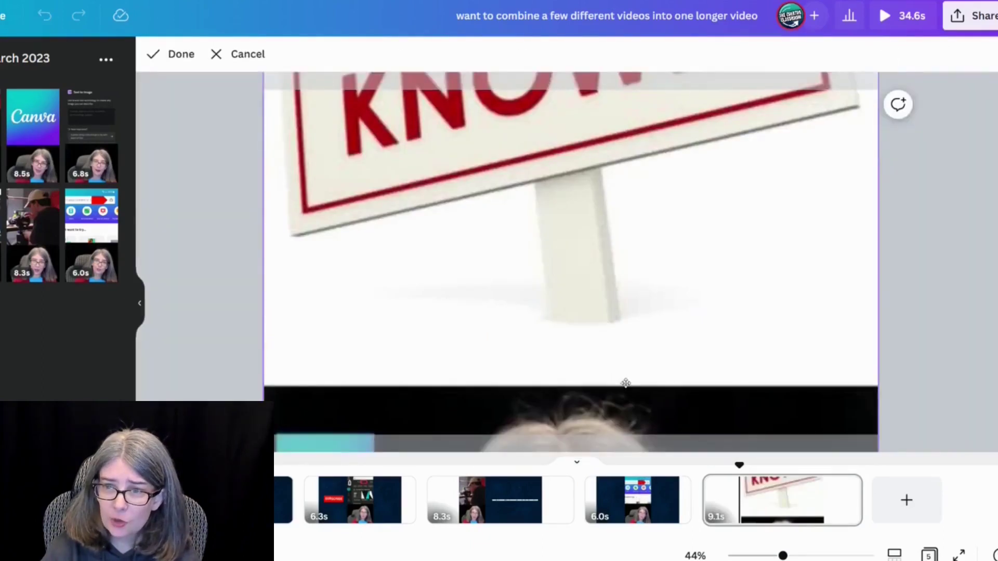
{"action": "left_click_drag", "start_coordinate": [627, 401], "coordinate": [644, 143]}
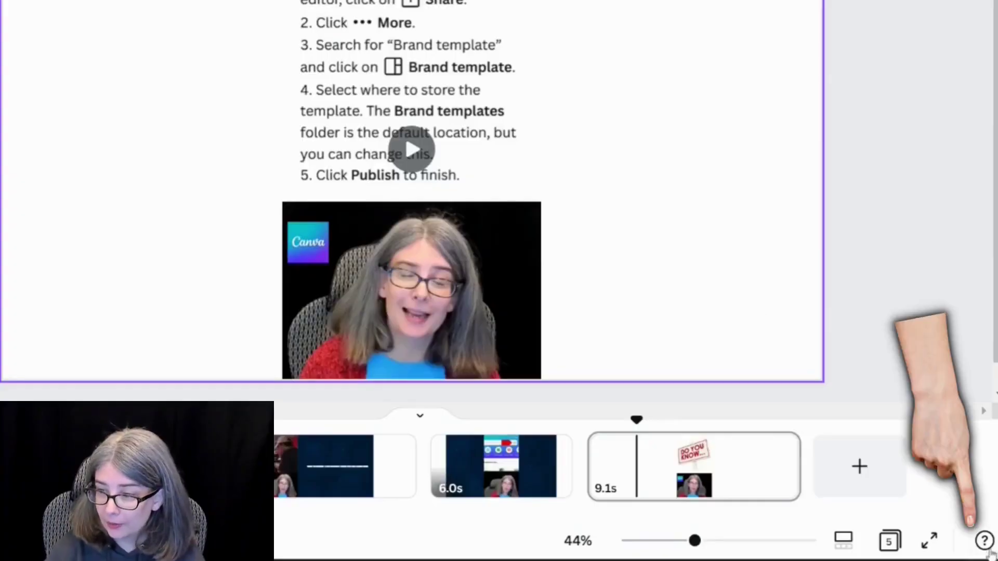
Step: Find the 'Upload formats and requirements' article in Canva Help and open it at the video limits
{"action": "left_click", "coordinate": [984, 541]}
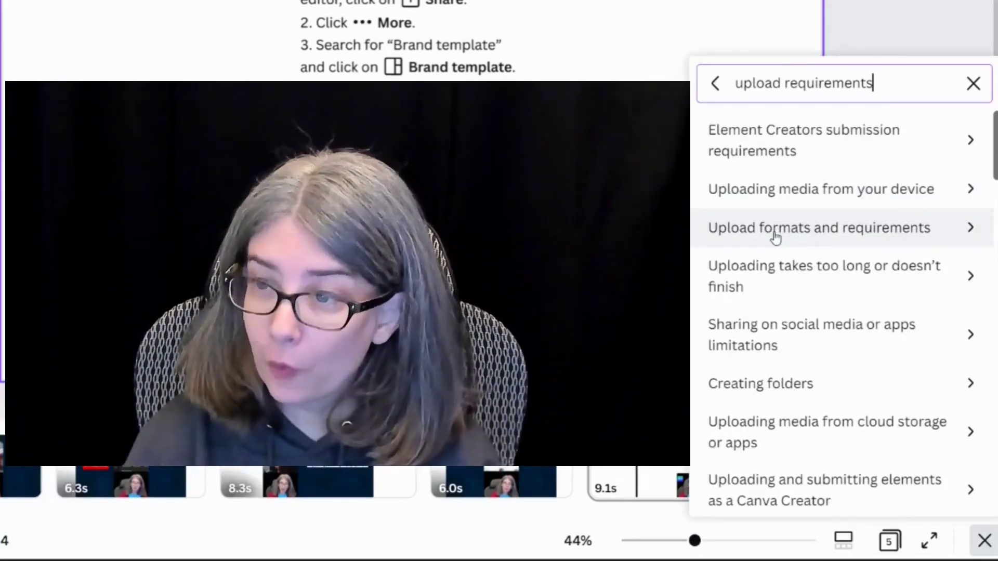
{"action": "left_click", "coordinate": [775, 237]}
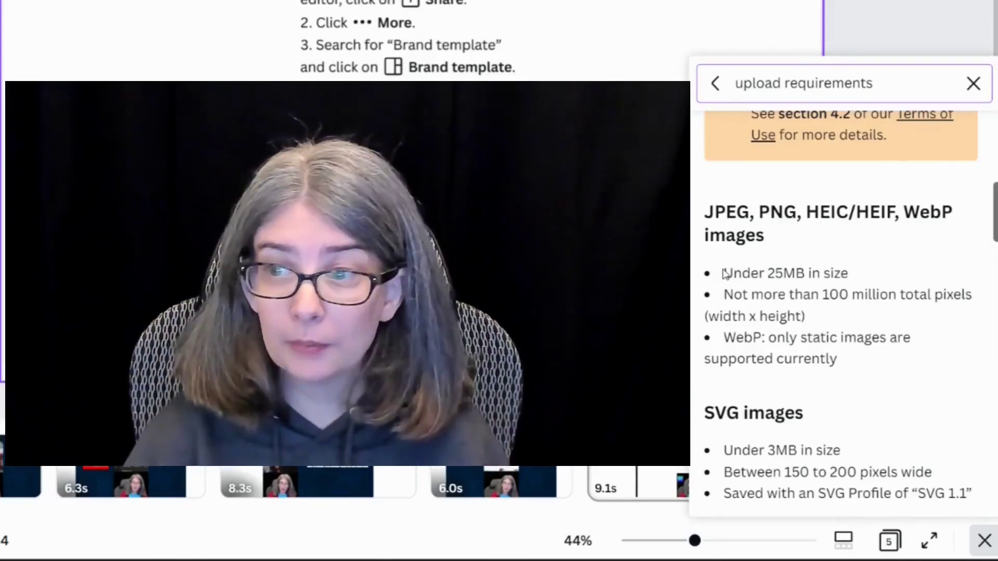
Step: Drop the JPEG, PNG, HEIC/HEIF and WebP requirements text from the help article onto the page
{"action": "left_click", "coordinate": [726, 229]}
{"action": "scroll", "coordinate": [763, 302], "scroll_direction": "down", "scroll_amount": 10}
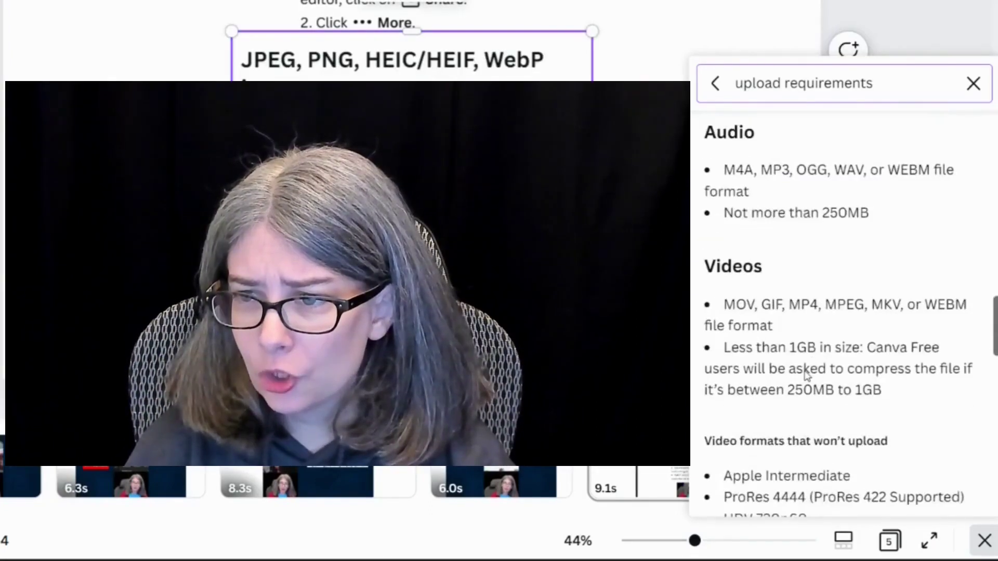
{"action": "scroll", "coordinate": [806, 373], "scroll_direction": "down", "scroll_amount": 3}
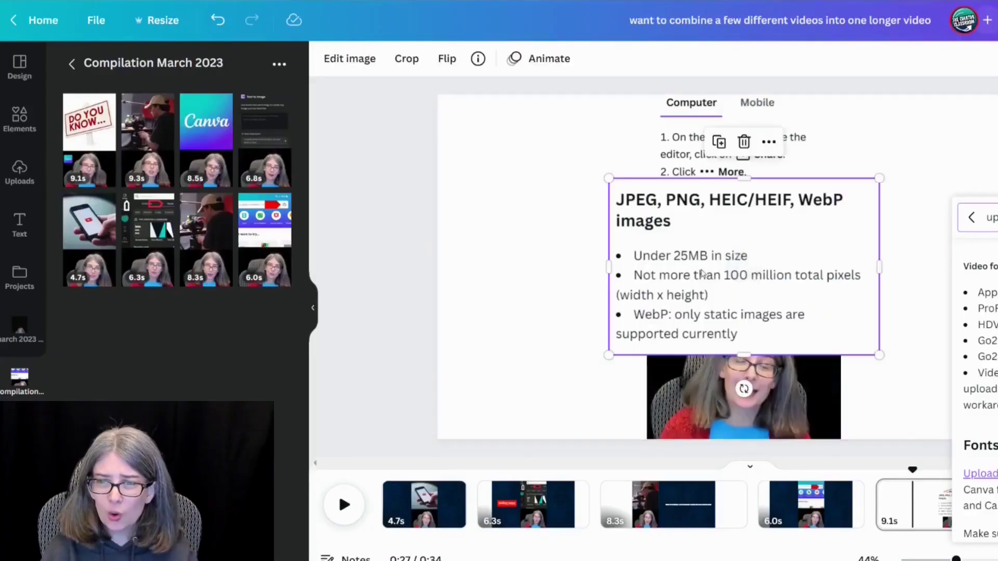
Step: Delete the stray requirements text image, check the video's edit options, then close the Help panel
{"action": "key", "text": "Delete"}
{"action": "left_click", "coordinate": [765, 383]}
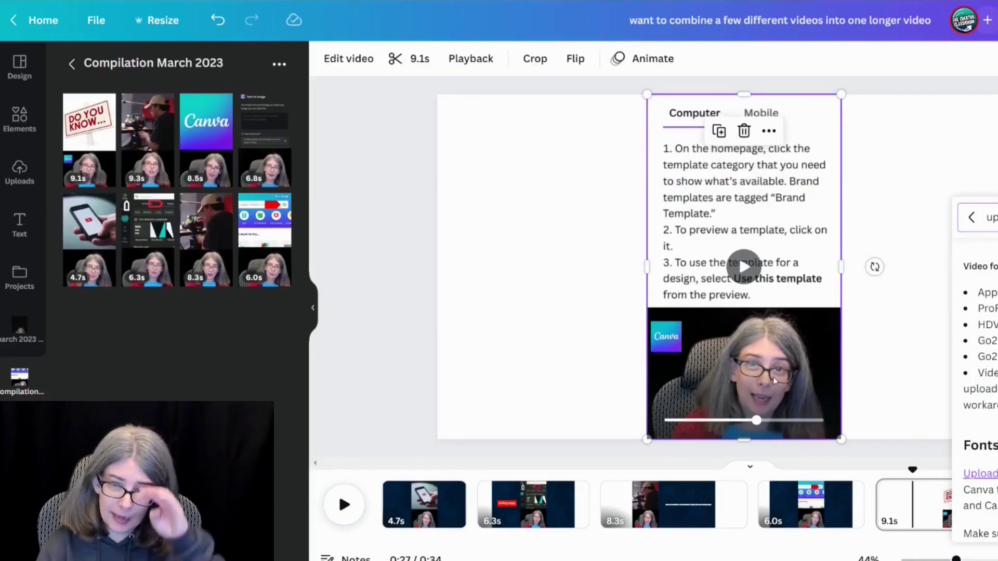
{"action": "left_click", "coordinate": [361, 66]}
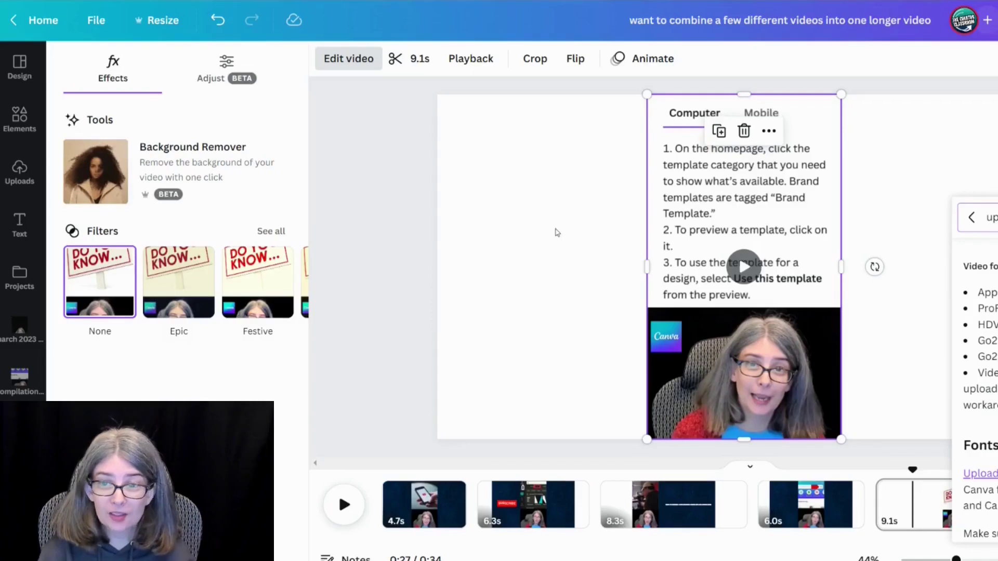
{"action": "key", "text": "Escape"}
{"action": "left_click", "coordinate": [555, 232]}
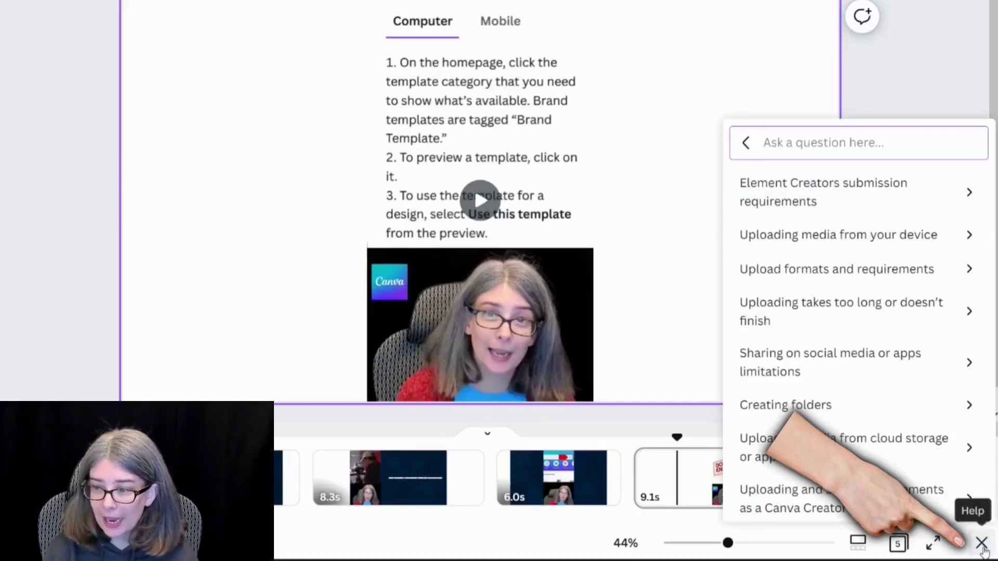
{"action": "left_click", "coordinate": [981, 545]}
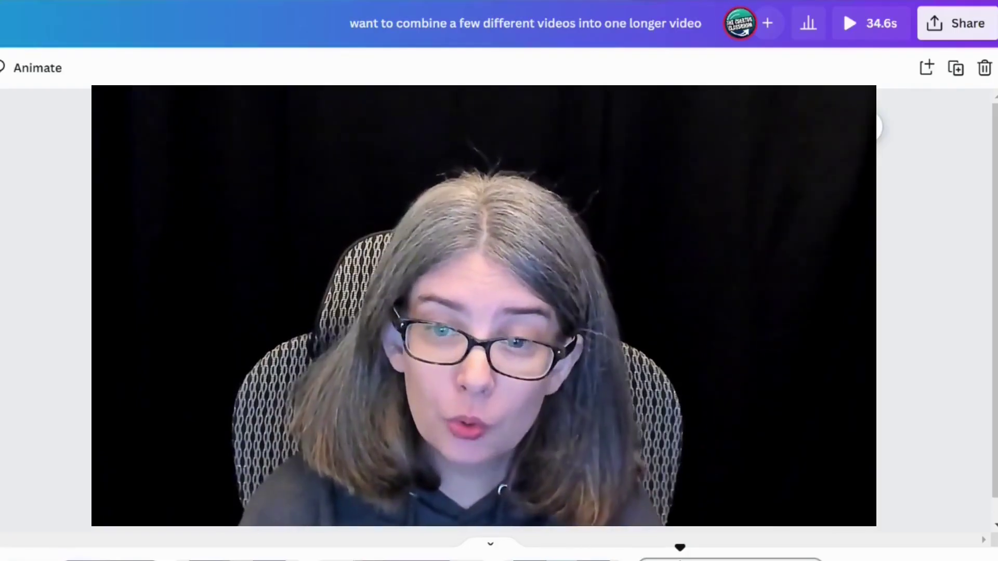
Step: Download all five pages as an MP4 video at 1080p quality
{"action": "left_click", "coordinate": [933, 26]}
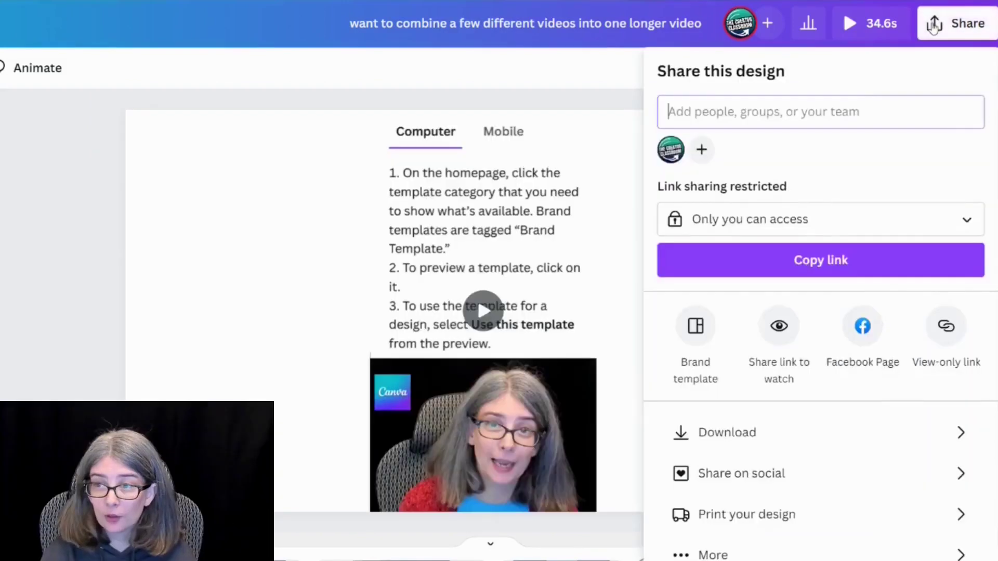
{"action": "left_click", "coordinate": [759, 425]}
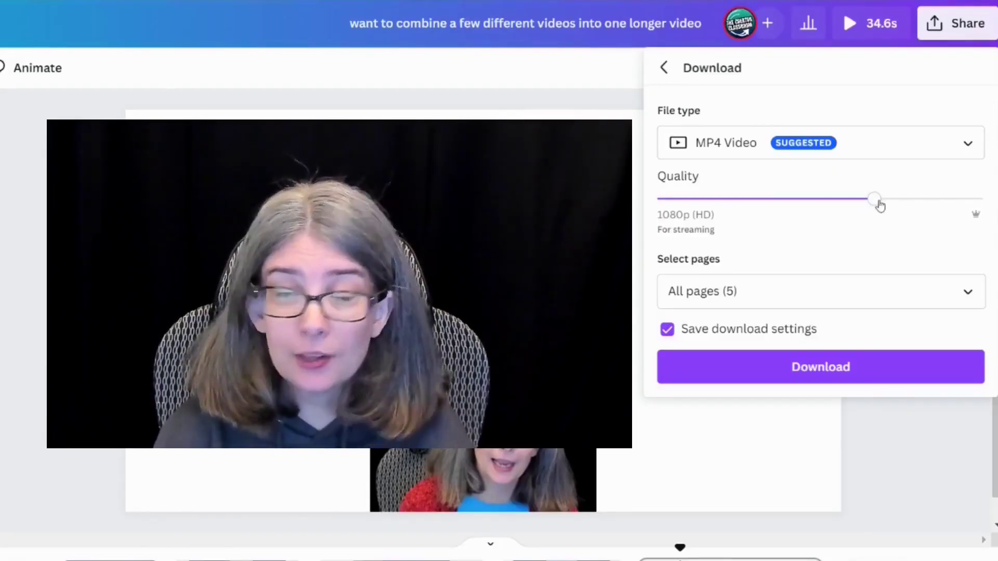
{"action": "left_click_drag", "start_coordinate": [879, 204], "coordinate": [985, 211]}
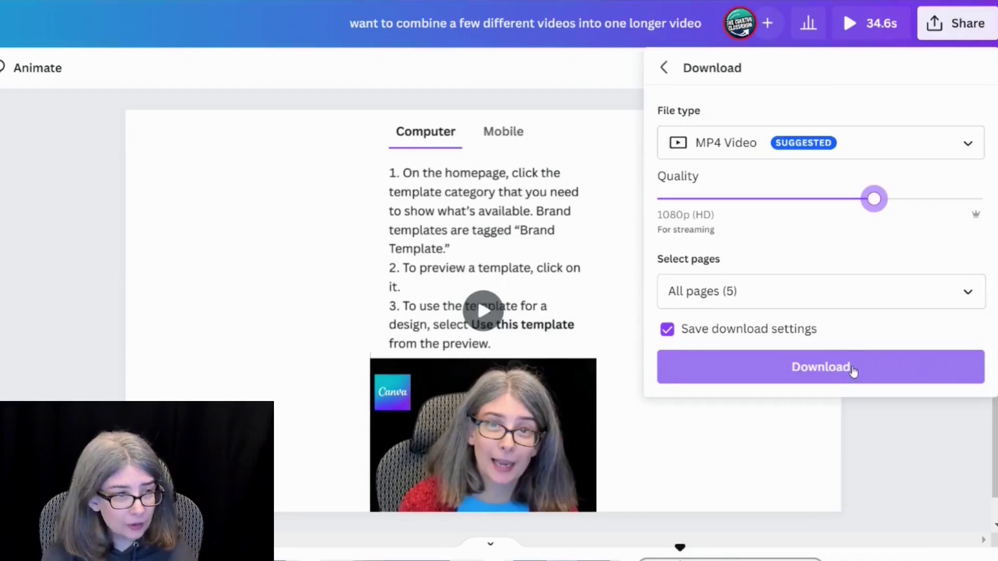
{"action": "left_click", "coordinate": [853, 368]}
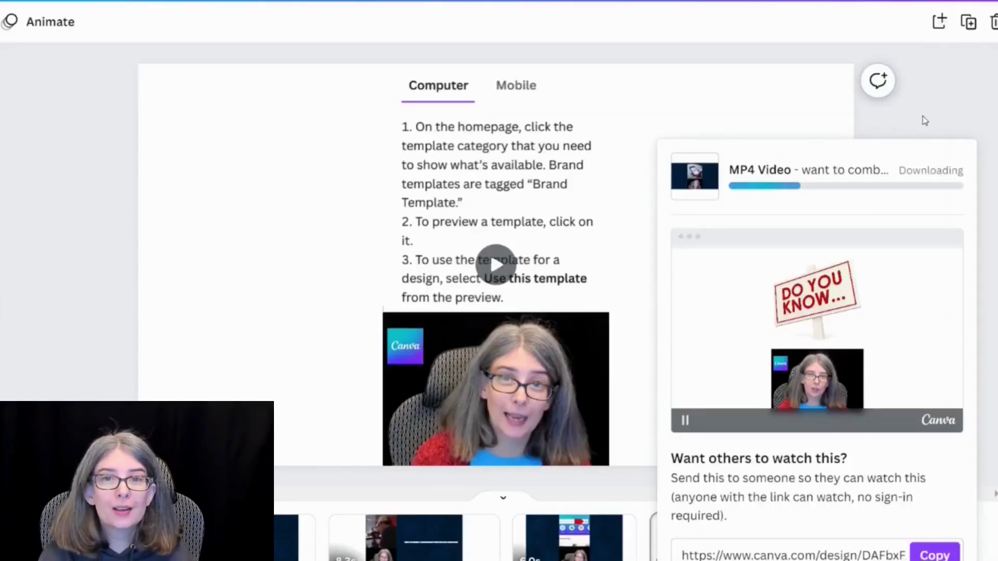
Step: Dismiss the download progress panel by clicking outside it
{"action": "left_click", "coordinate": [924, 121]}
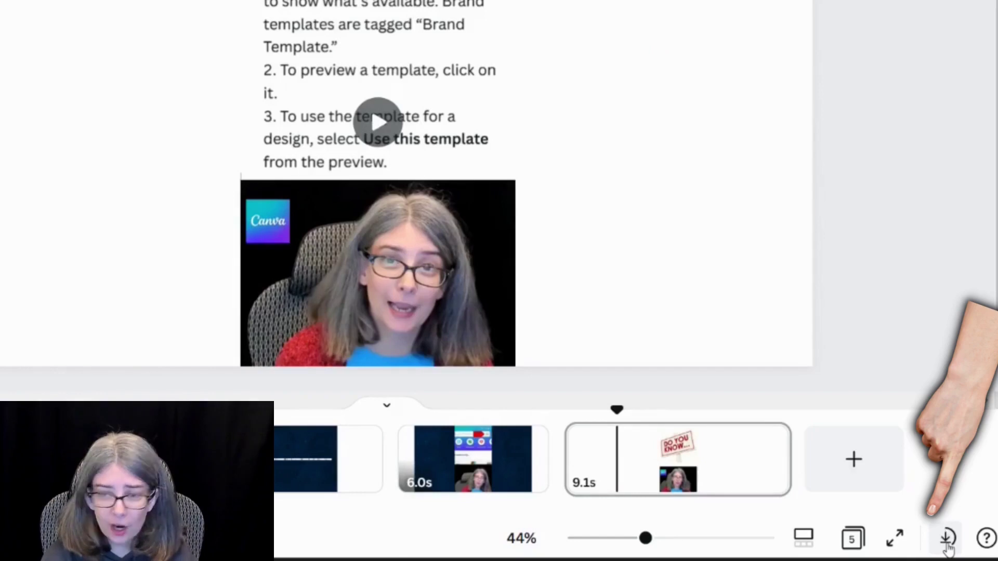
Step: Reopen the download progress panel from the bottom-right toolbar's download icon
{"action": "left_click", "coordinate": [945, 543]}
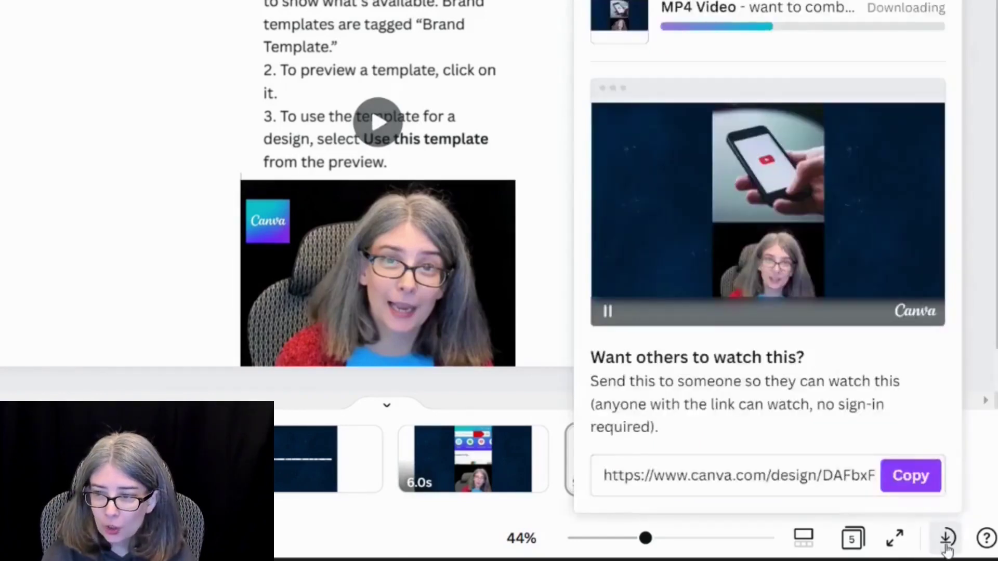